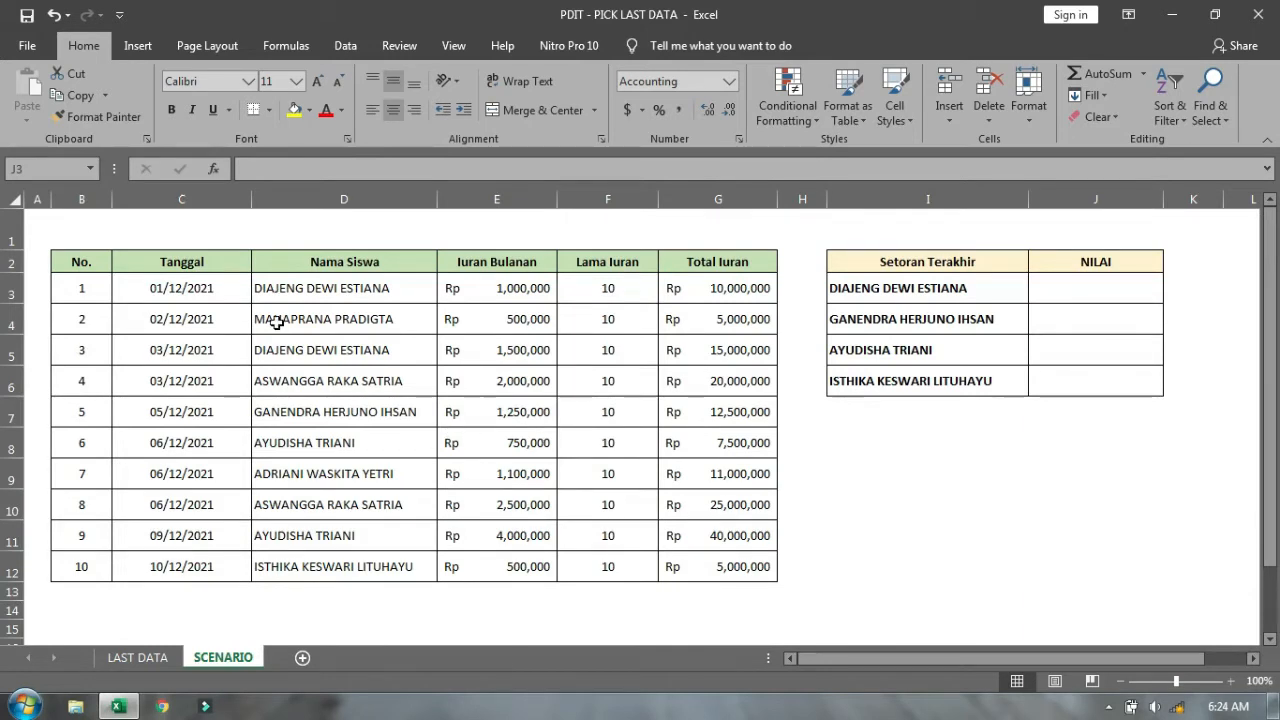
- Examine the payment table and the Setoran Terakhir list on the SCENARIO sheet, comparing a repeated student's Iuran Bulanan entries
left_click_drag(297, 261, 334, 560)
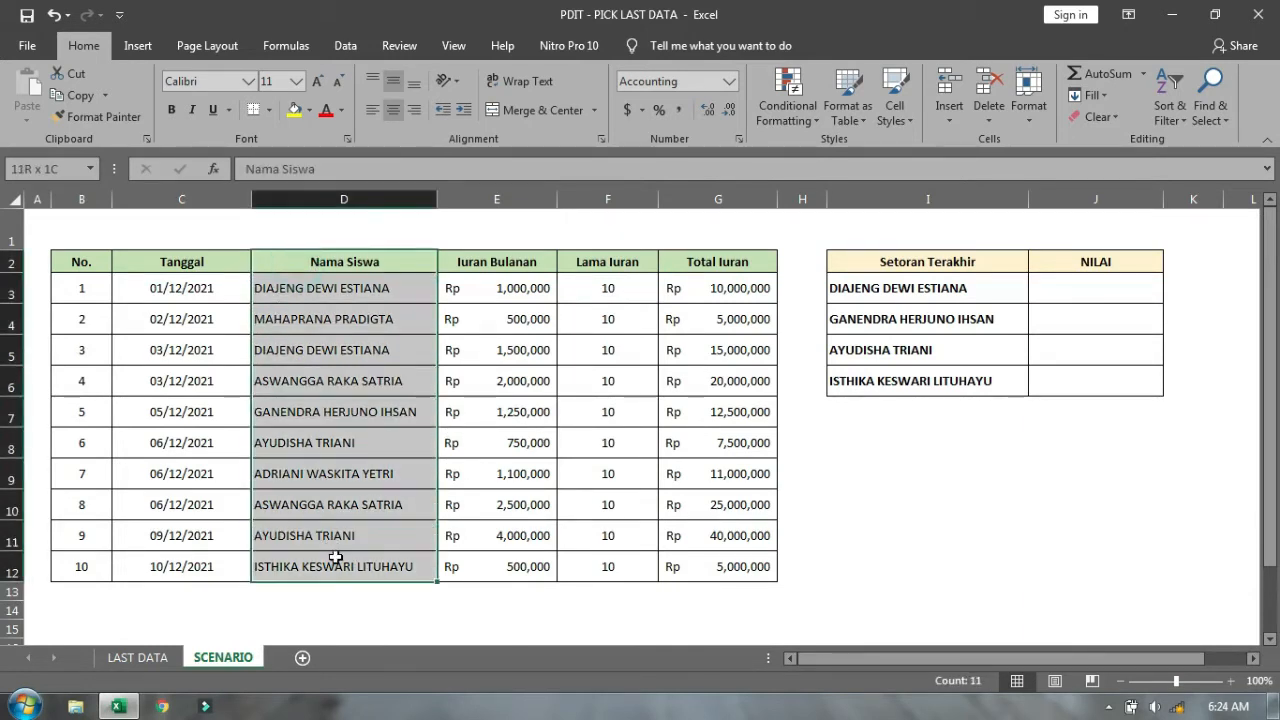
left_click_drag(423, 557, 695, 573)
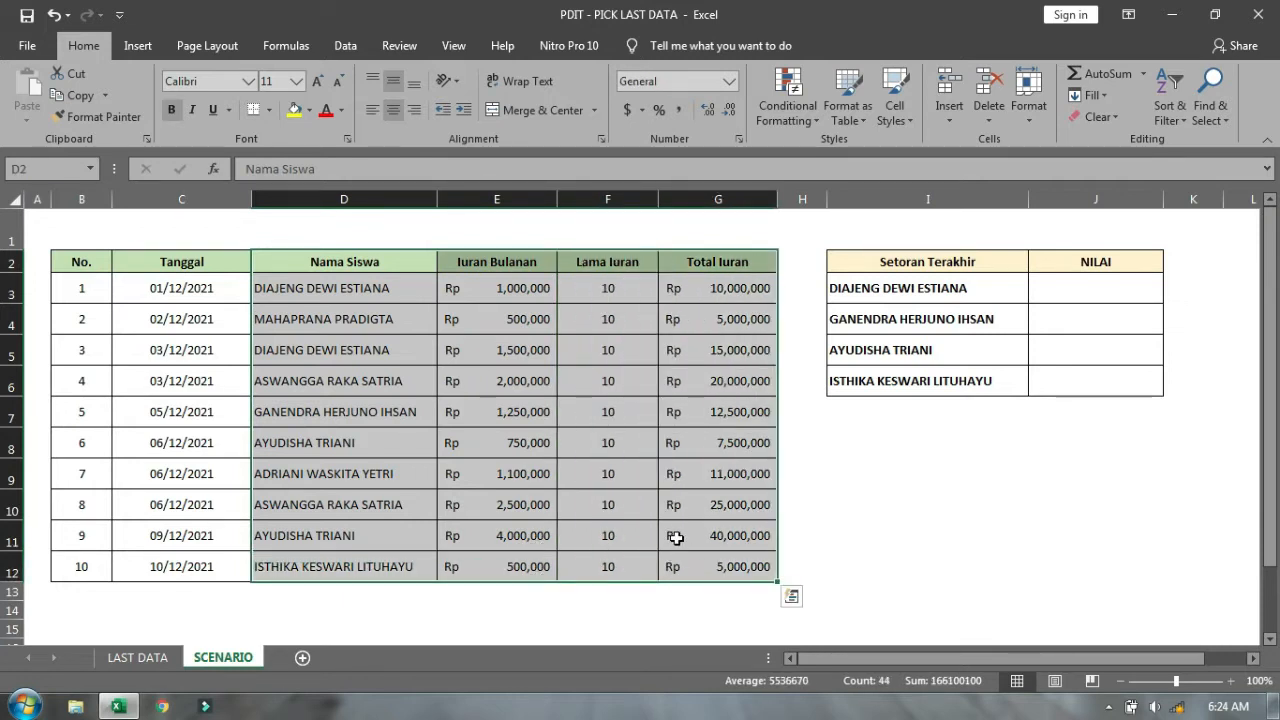
left_click(1115, 283)
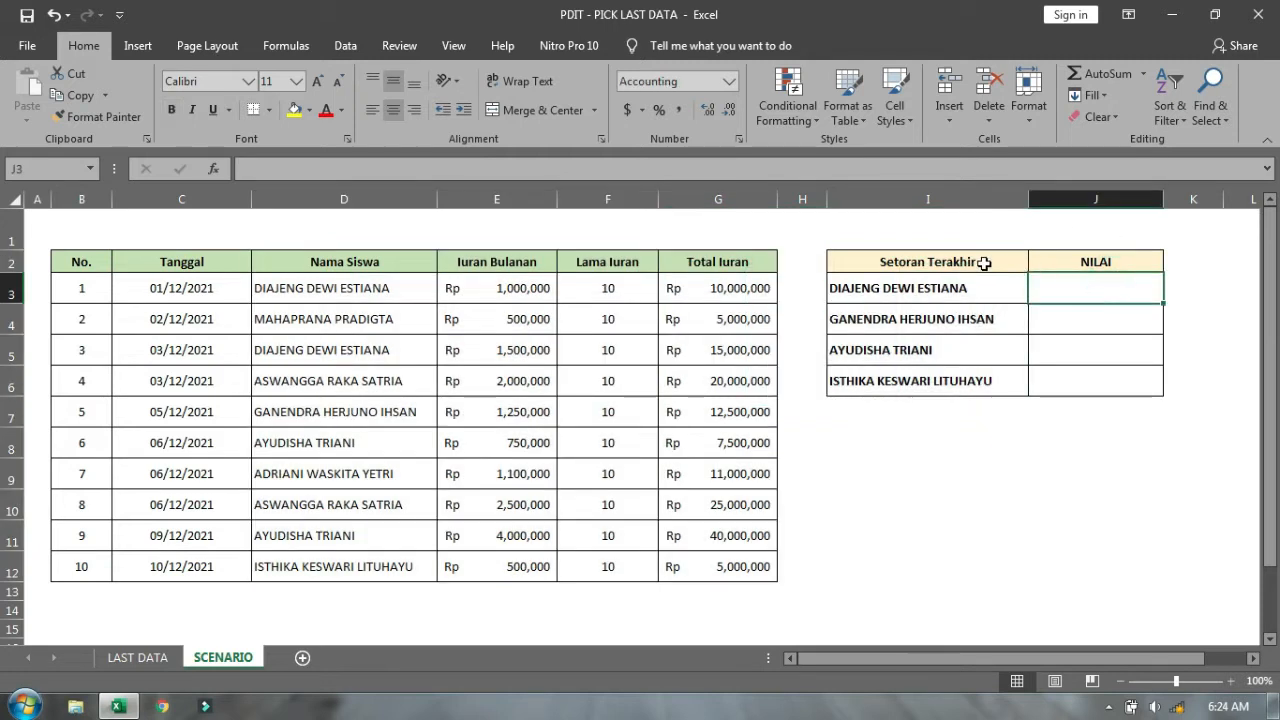
left_click_drag(500, 258, 529, 563)
left_click(1043, 294)
left_click(930, 292)
left_click(957, 329)
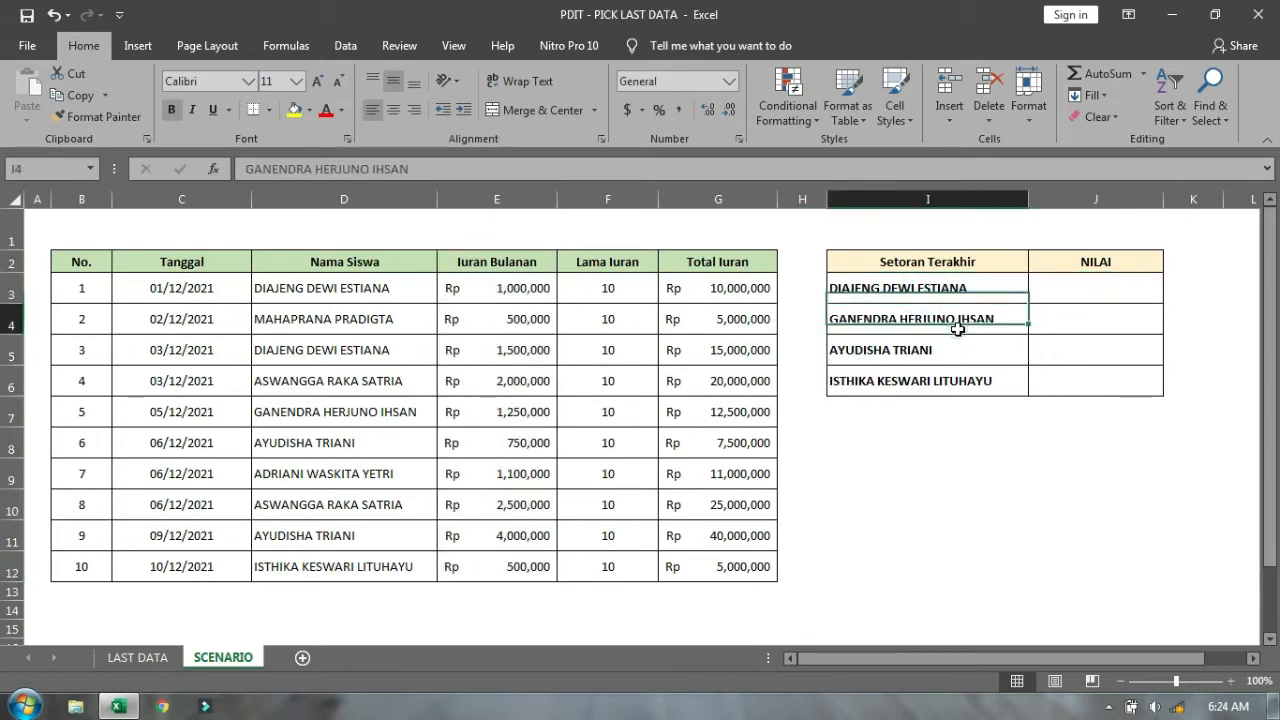
left_click(955, 355)
left_click(950, 384)
left_click_drag(937, 263, 951, 380)
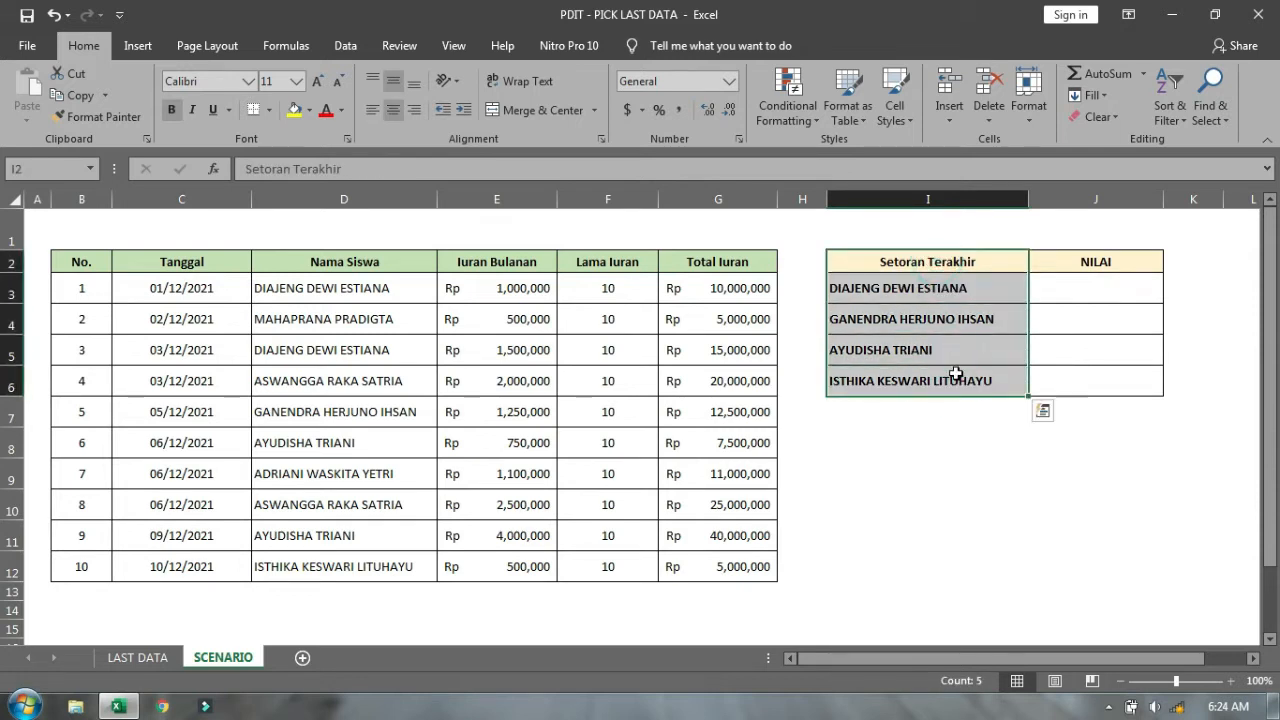
left_click(927, 287)
left_click_drag(405, 288, 395, 350)
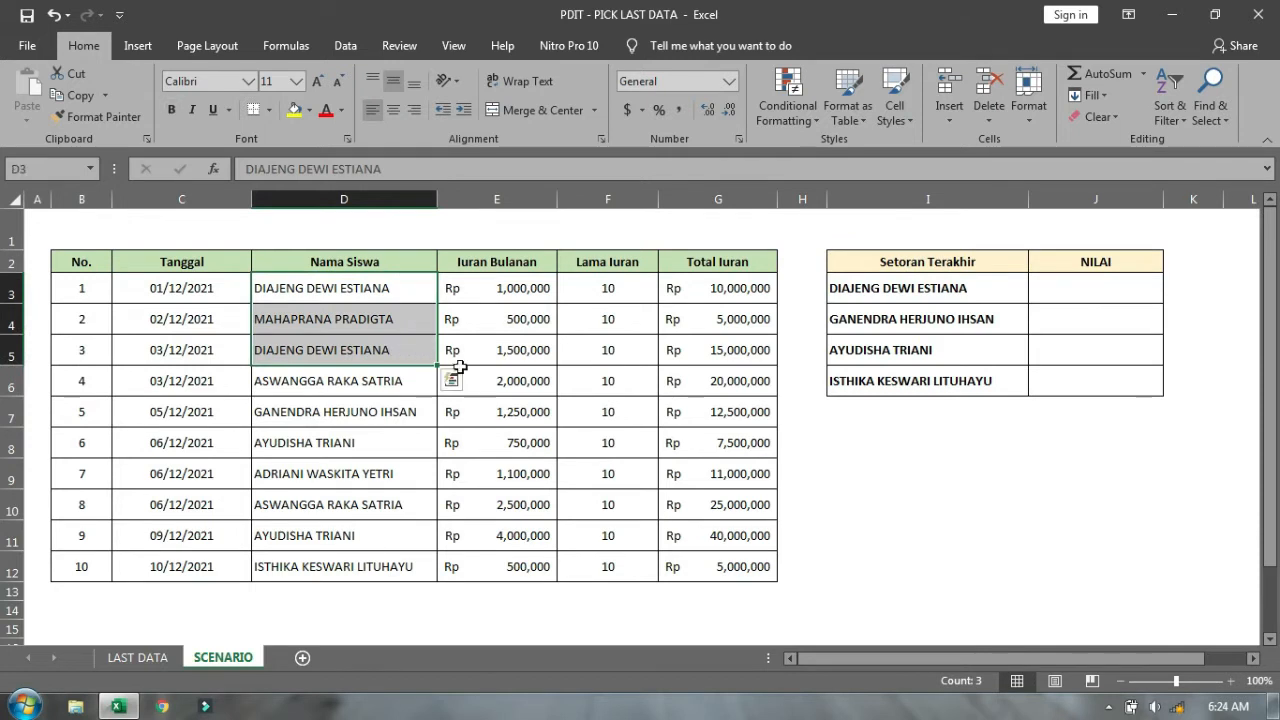
left_click(494, 362)
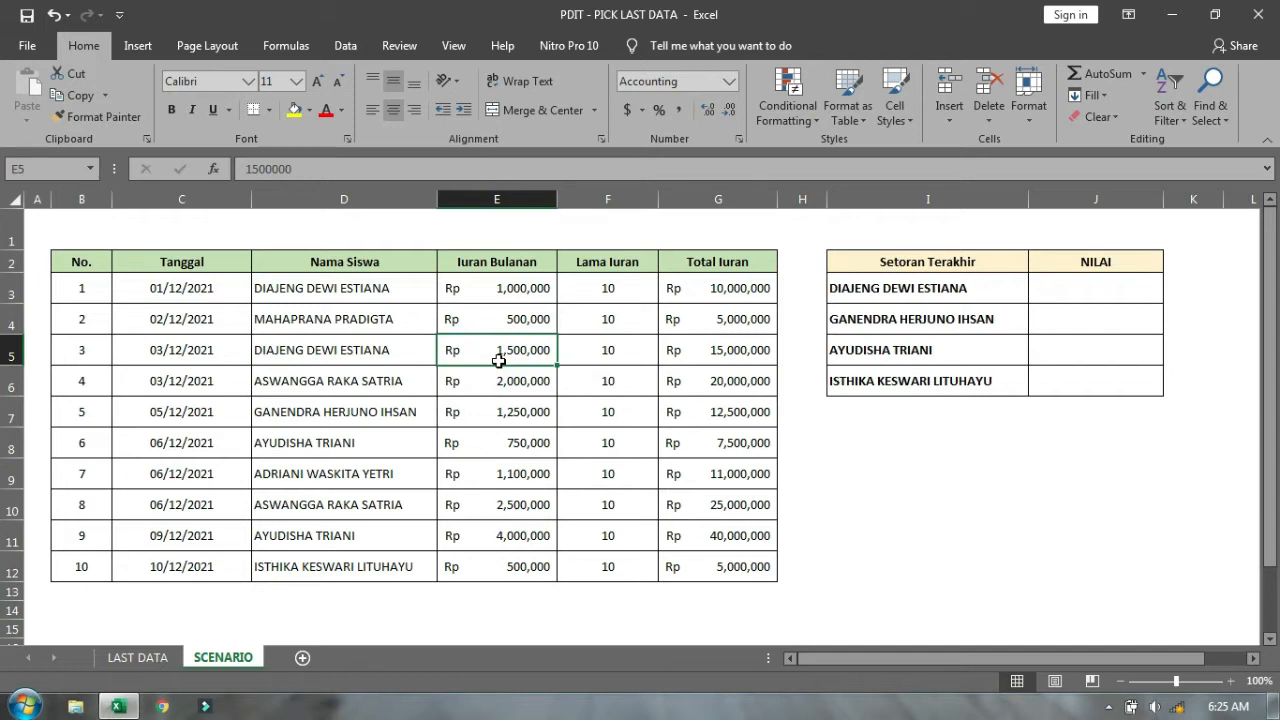
left_click(493, 292)
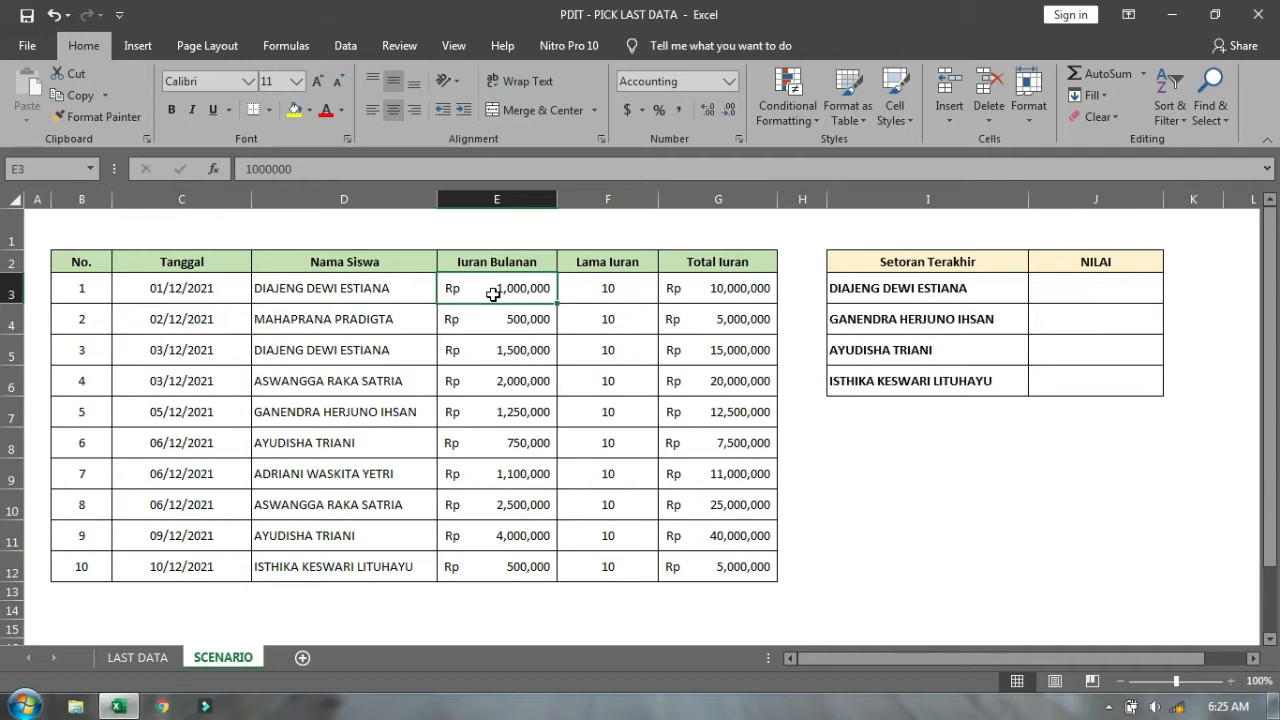
- Switch to the LAST DATA sheet and review its stated purpose and the MAX-IF formula syntax
left_click(150, 659)
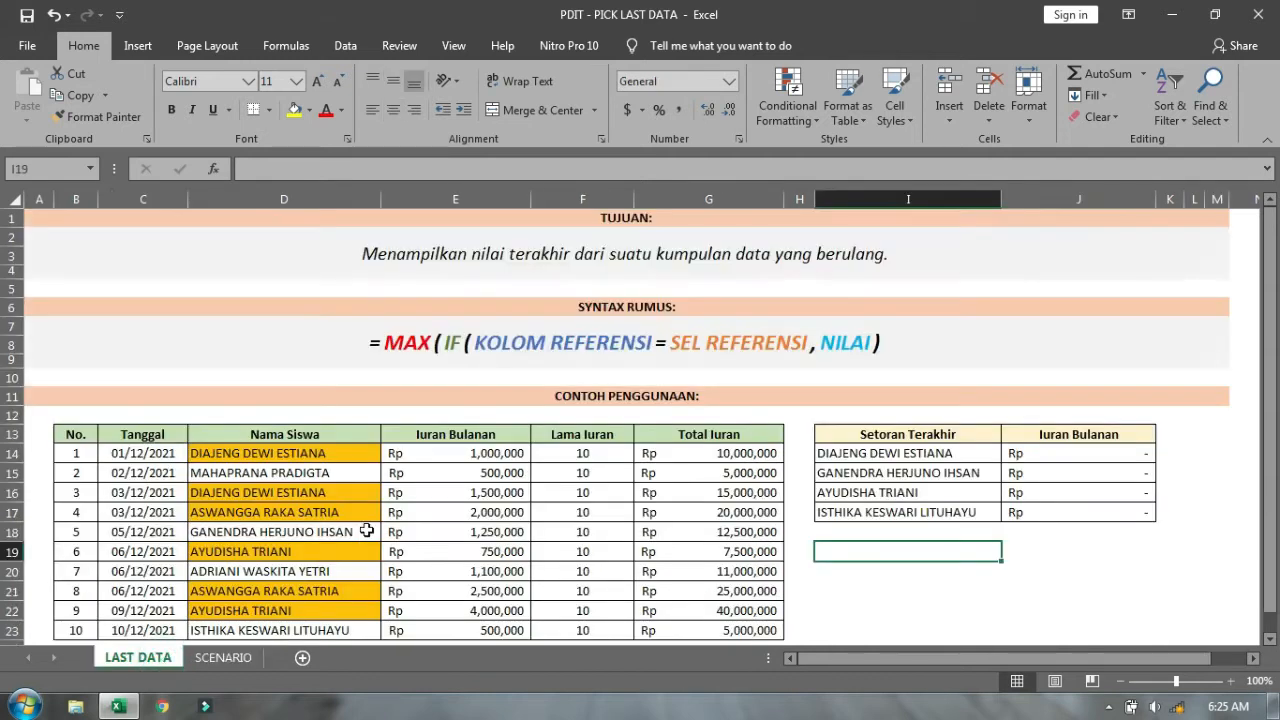
left_click(314, 345)
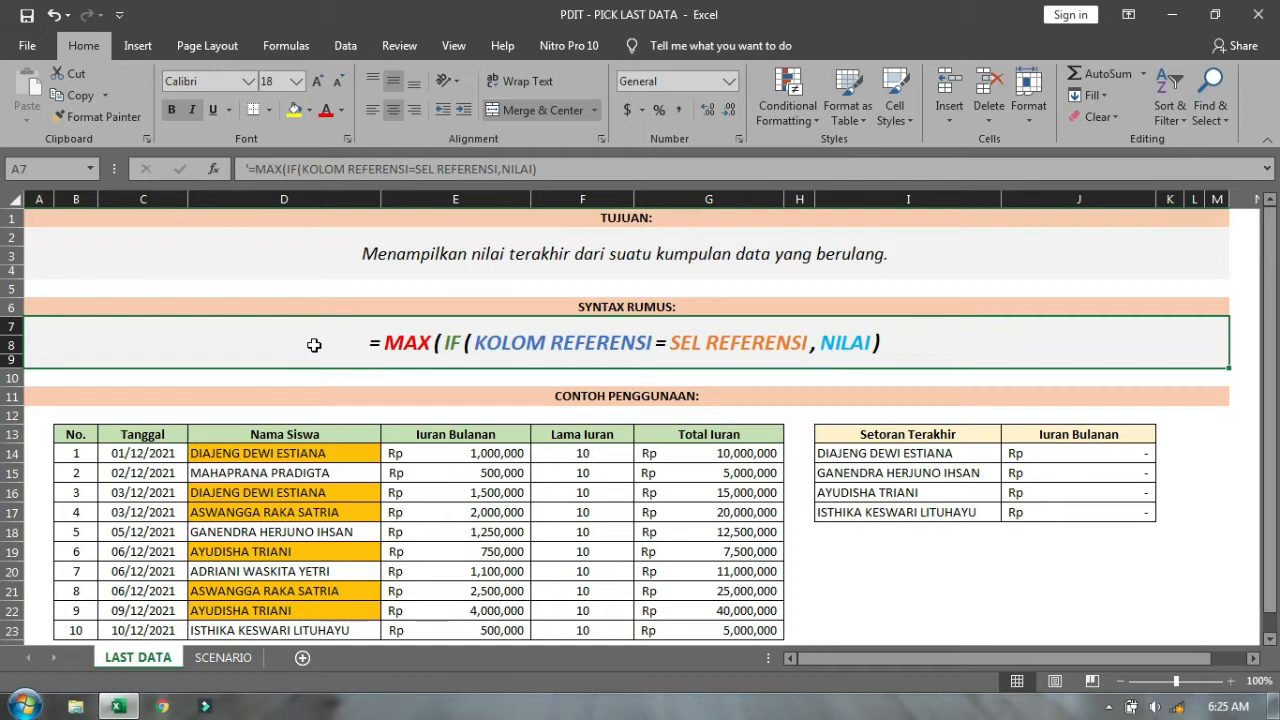
left_click(293, 236)
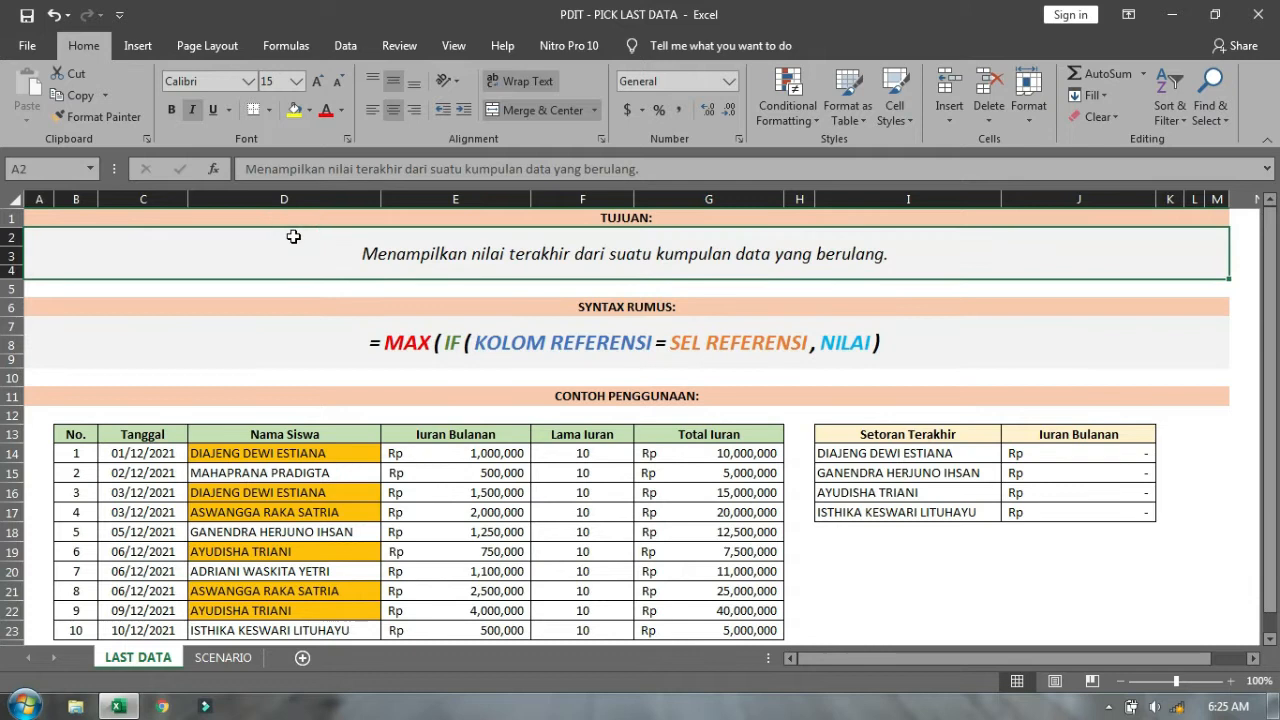
left_click(322, 346)
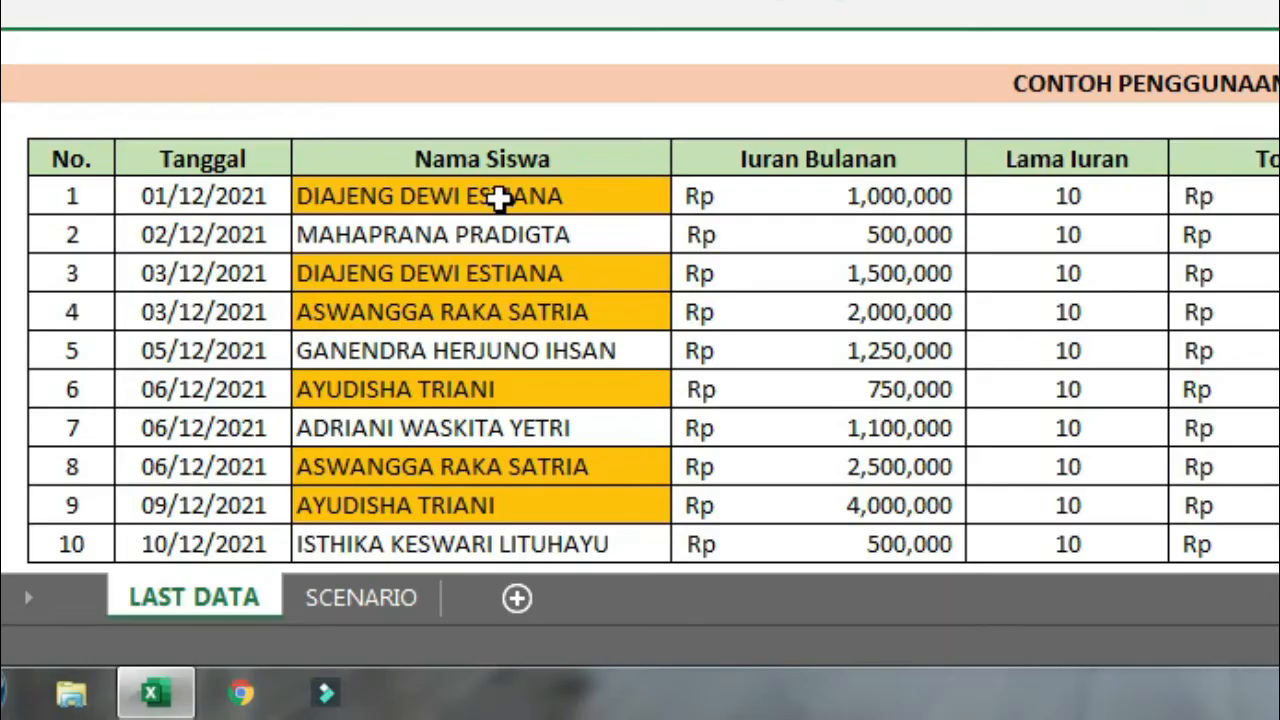
- Examine the repeated names under Nama Siswa, their most recent Iuran Bulanan amounts, and the Setoran Terakhir list
left_click_drag(499, 197, 526, 546)
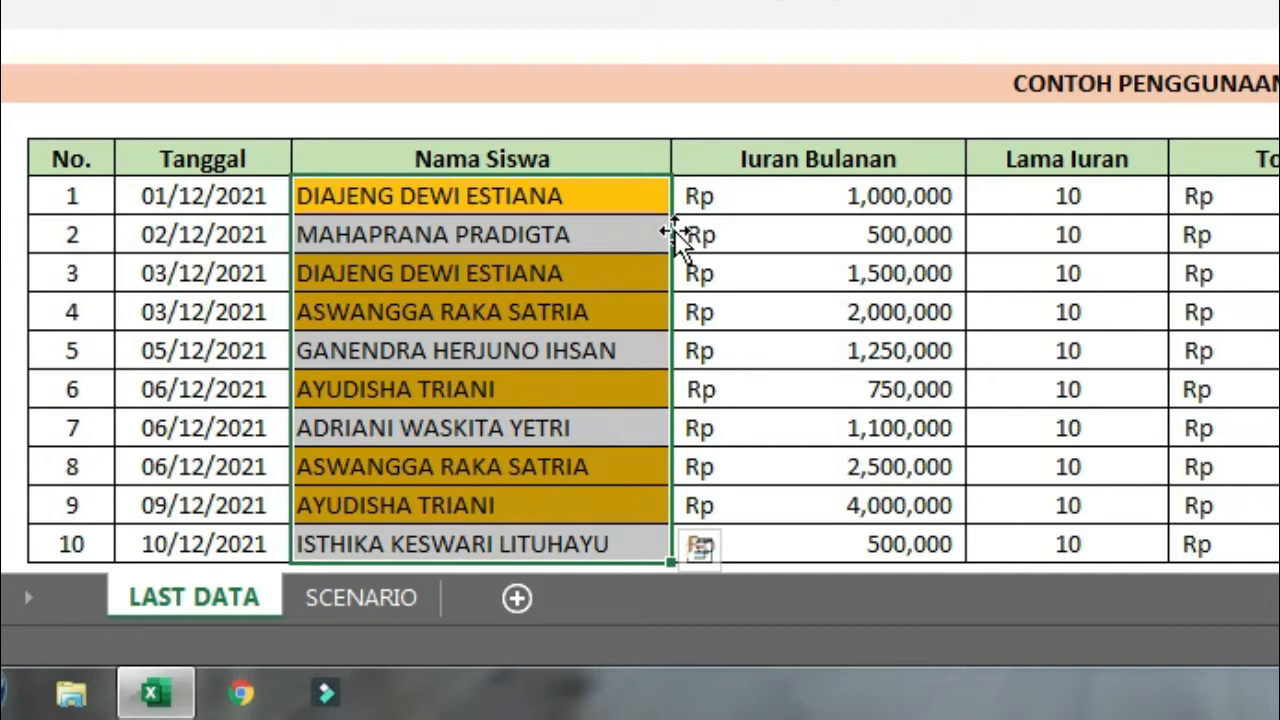
left_click(586, 197)
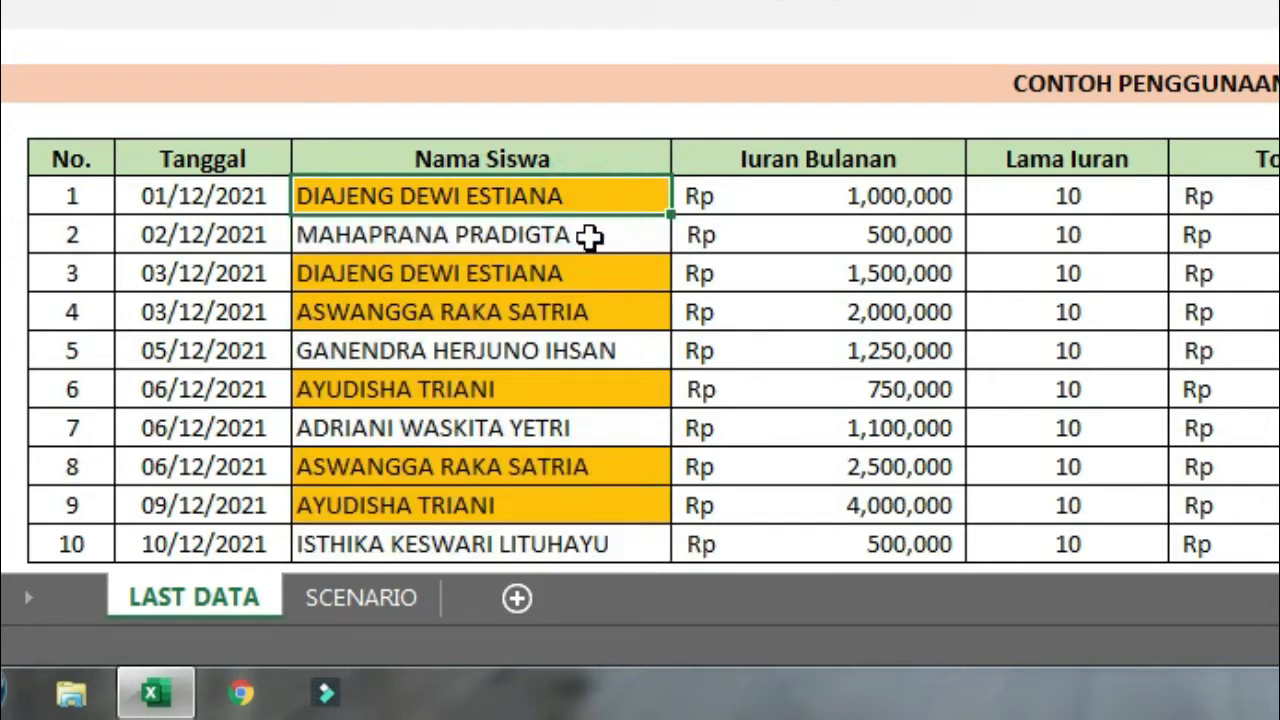
left_click_drag(590, 236, 586, 274)
left_click(586, 274)
left_click(585, 312)
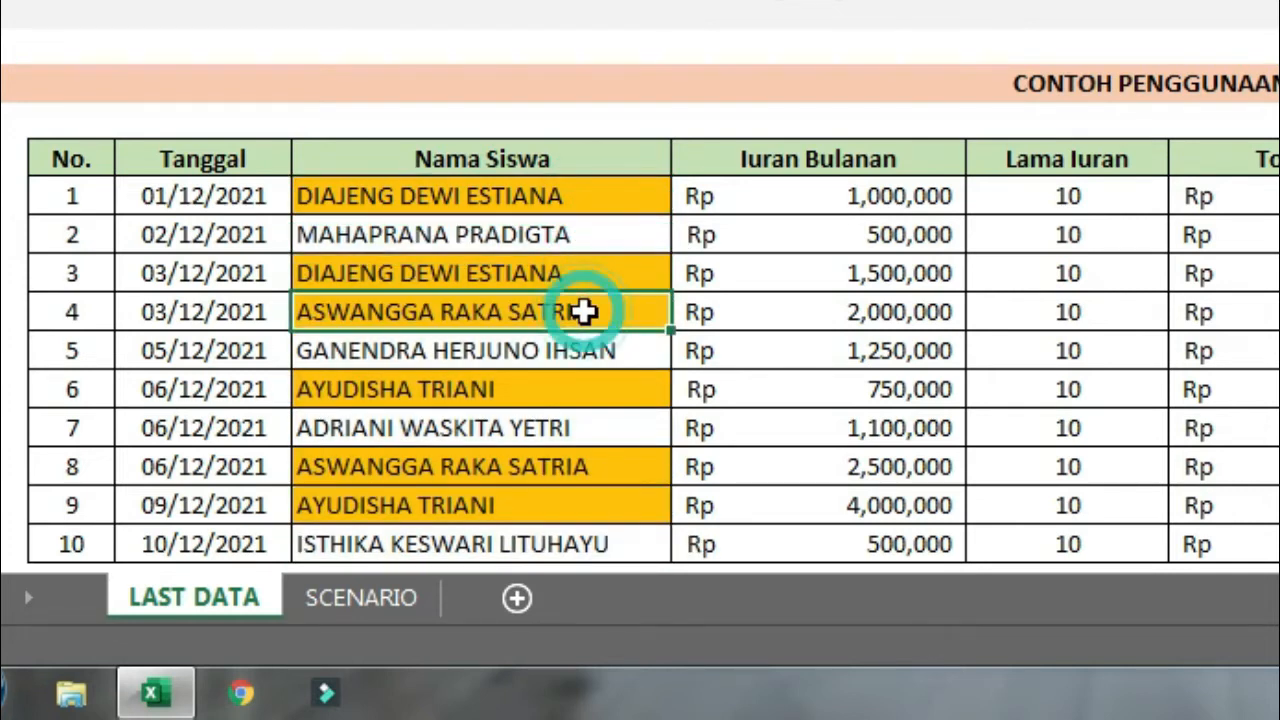
left_click(586, 463)
left_click(553, 395)
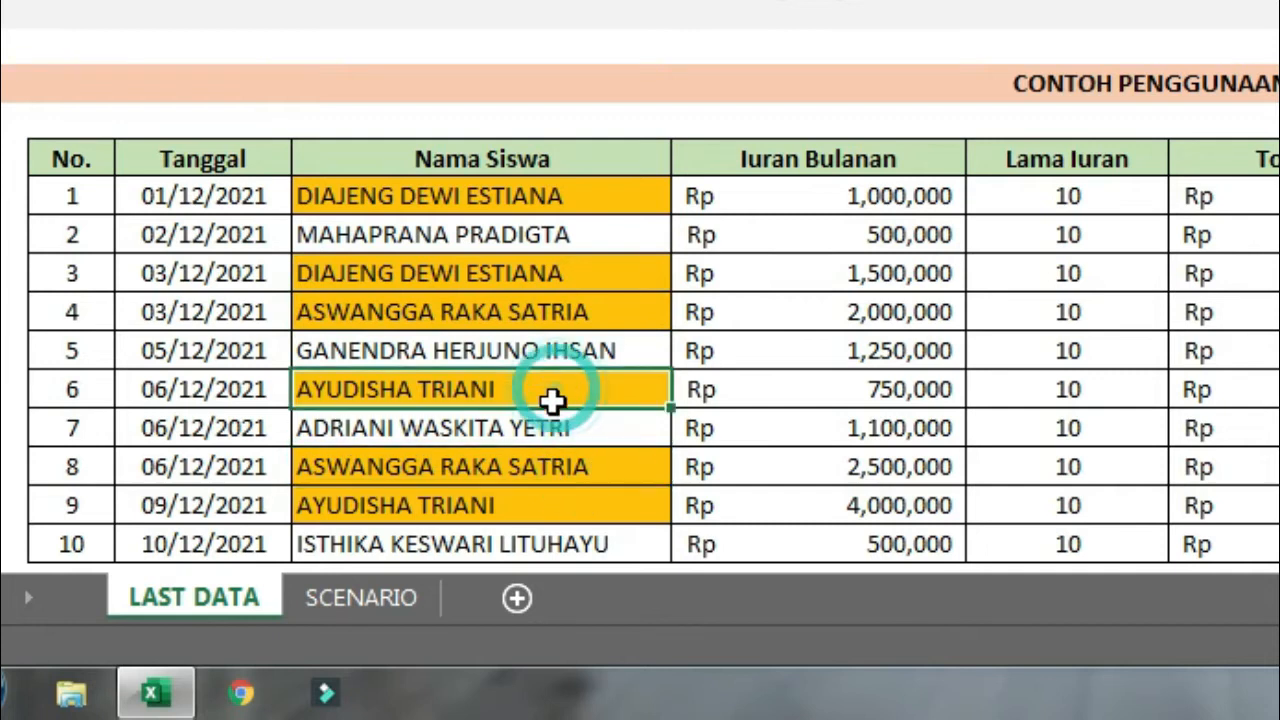
left_click(553, 505)
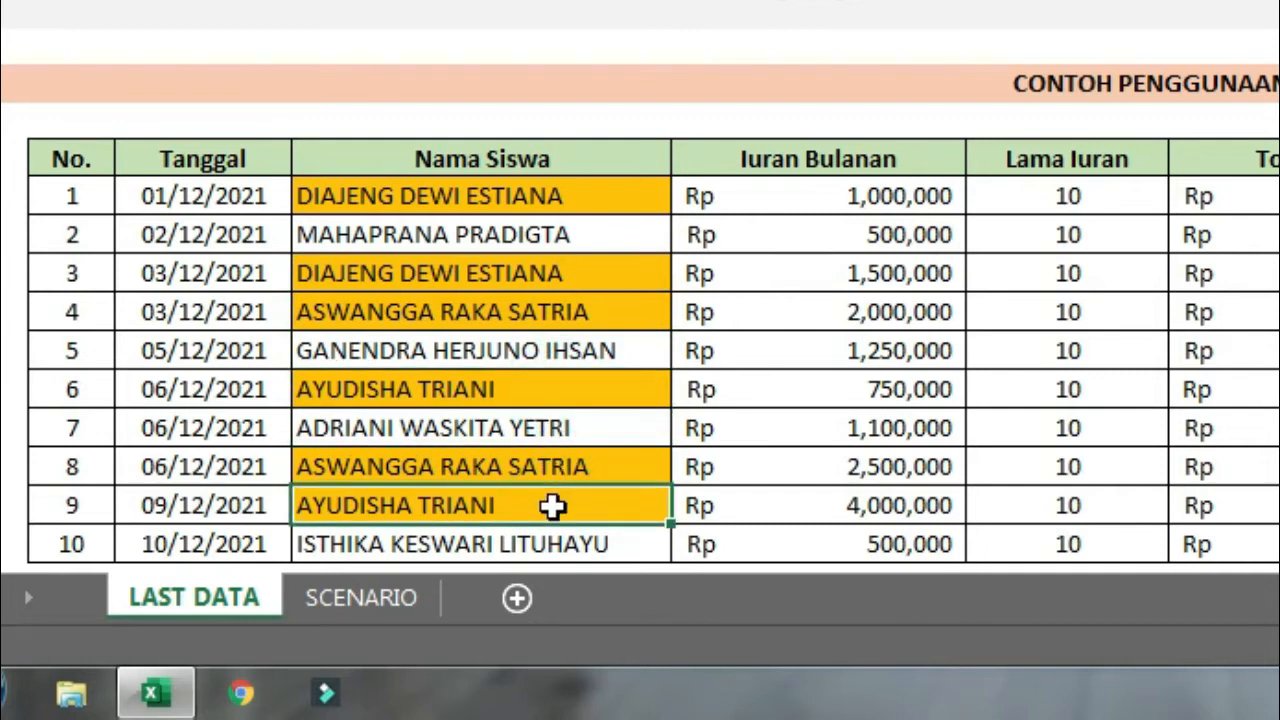
left_click(617, 205)
left_click(635, 273)
left_click(777, 271)
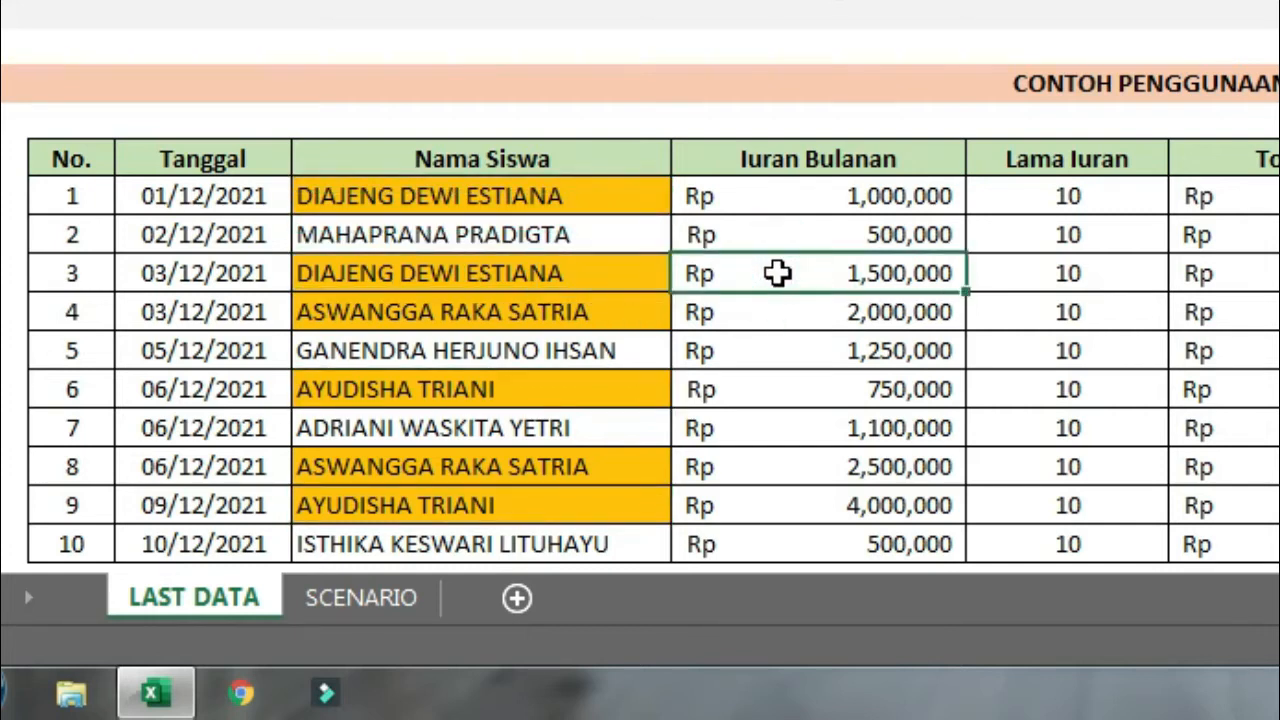
left_click(779, 508)
left_click(623, 463)
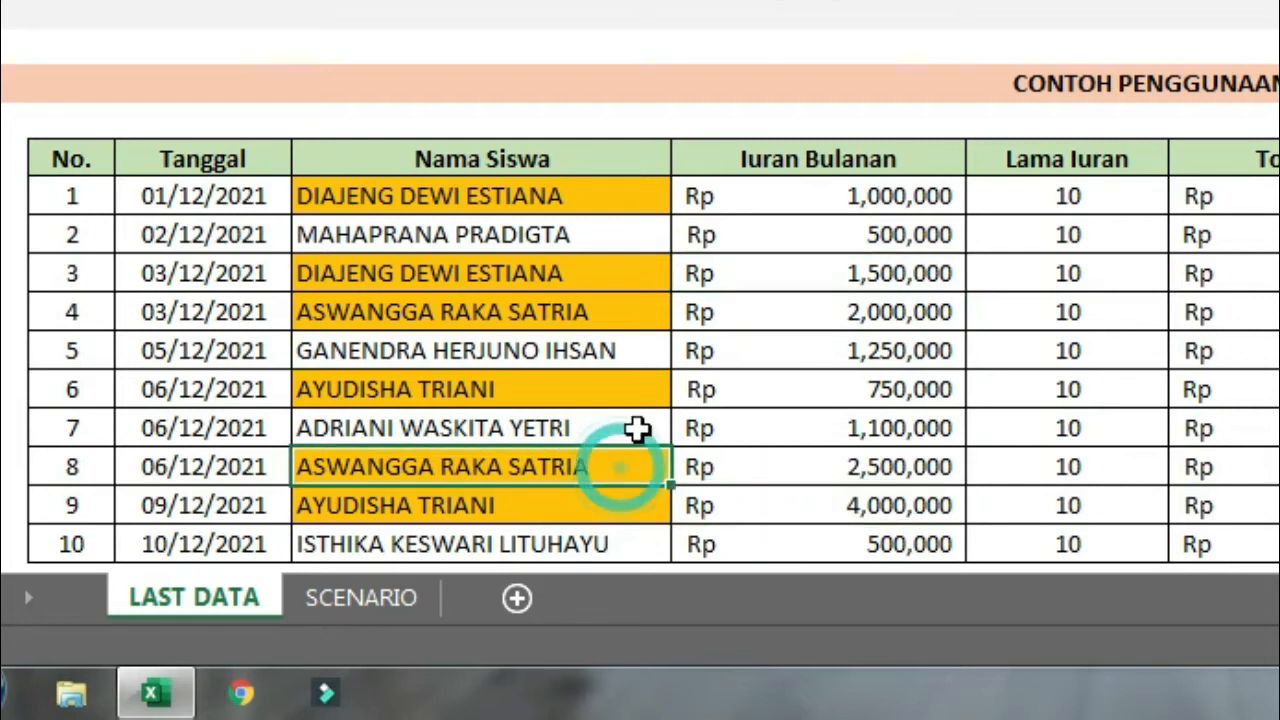
left_click(740, 320)
left_click(835, 467)
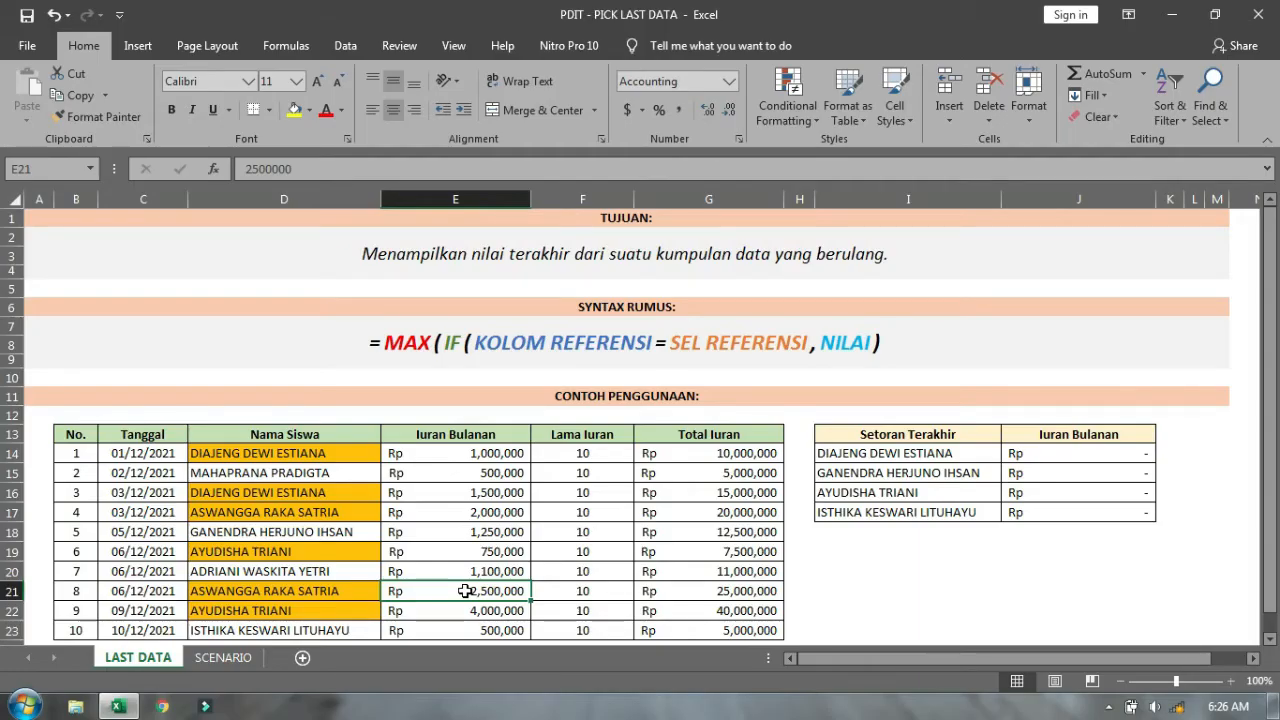
left_click_drag(930, 434, 930, 503)
- Begin a formula in J14 with a MAX function containing a nested IF: =MAX(IF(
left_click(1048, 453)
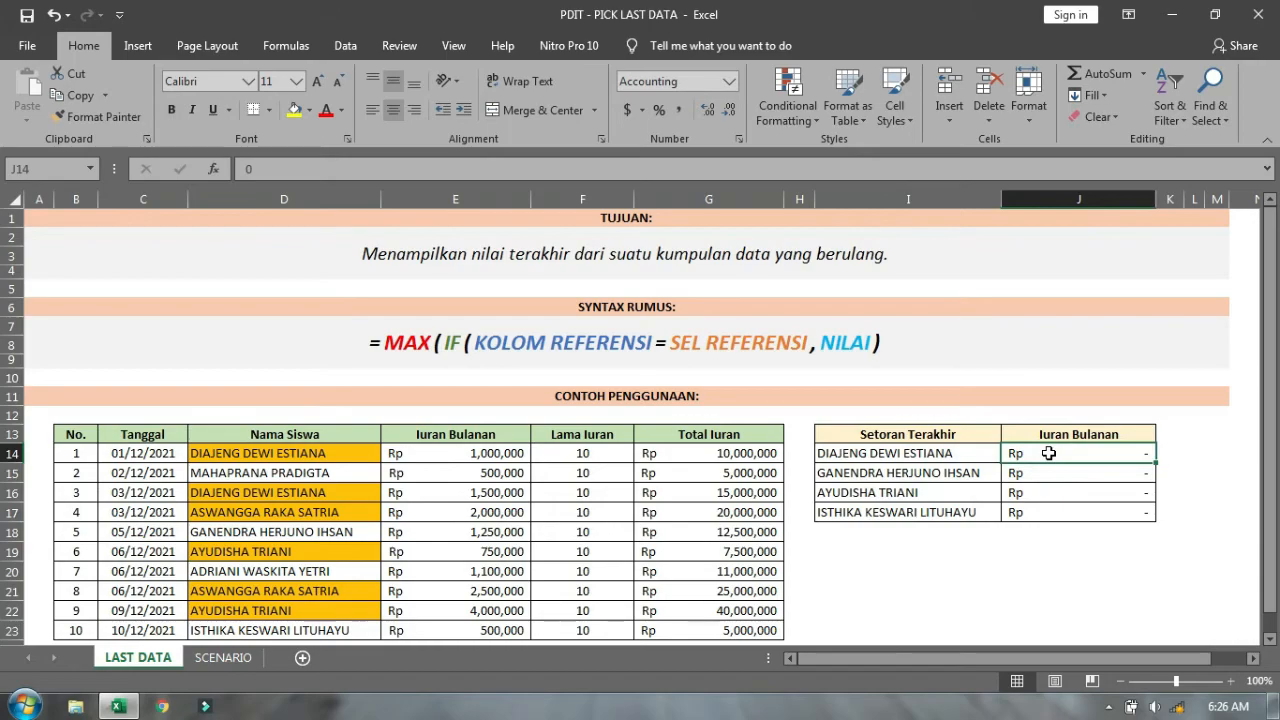
type("=m")
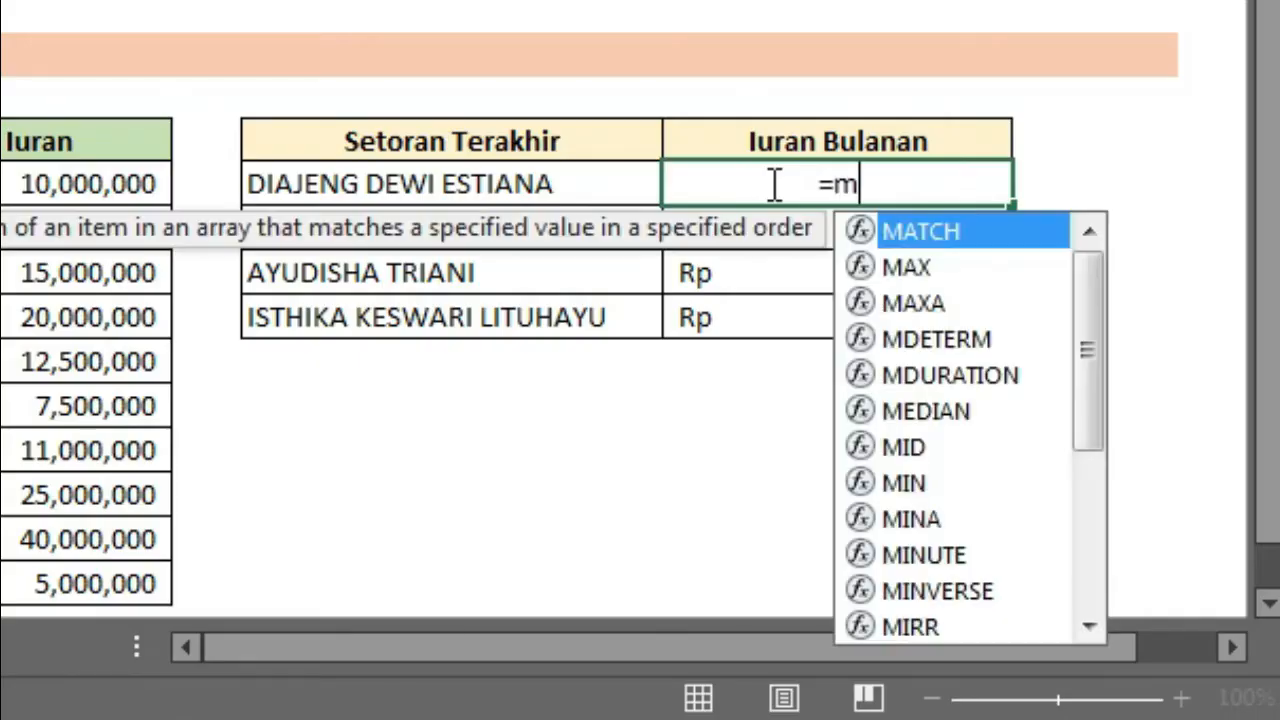
key("BackSpace")
type("MAX")
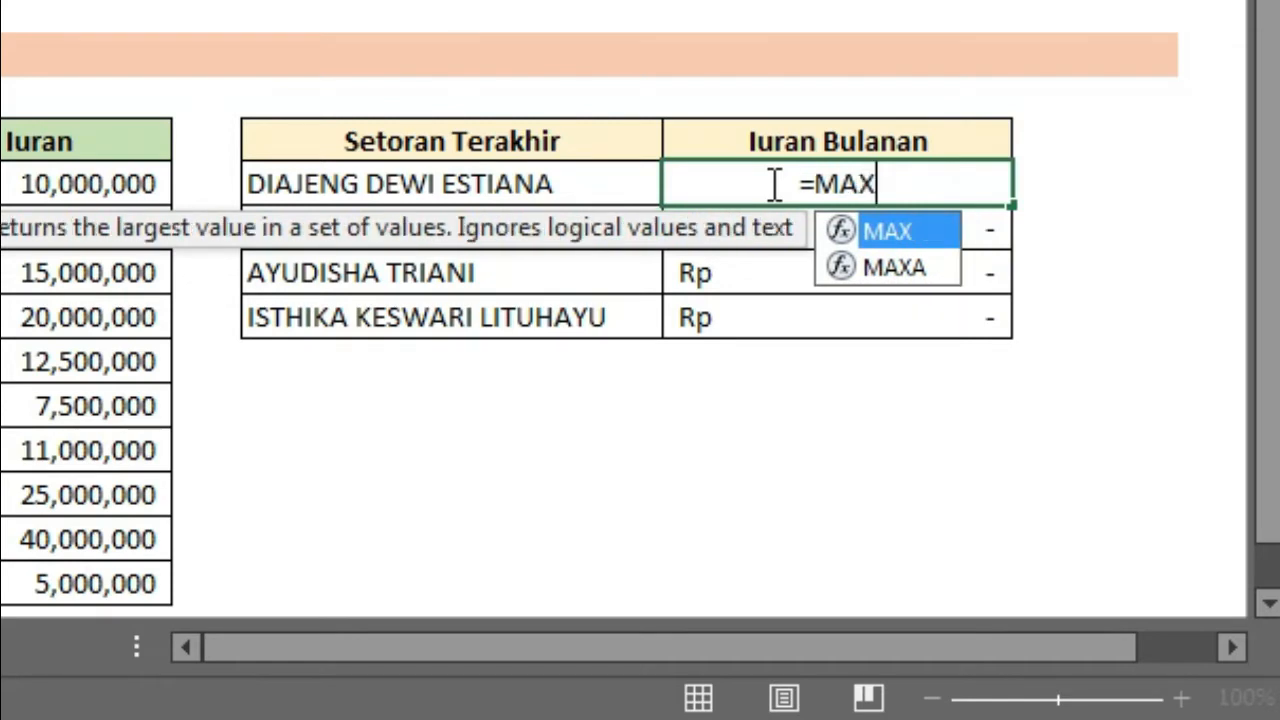
type("(")
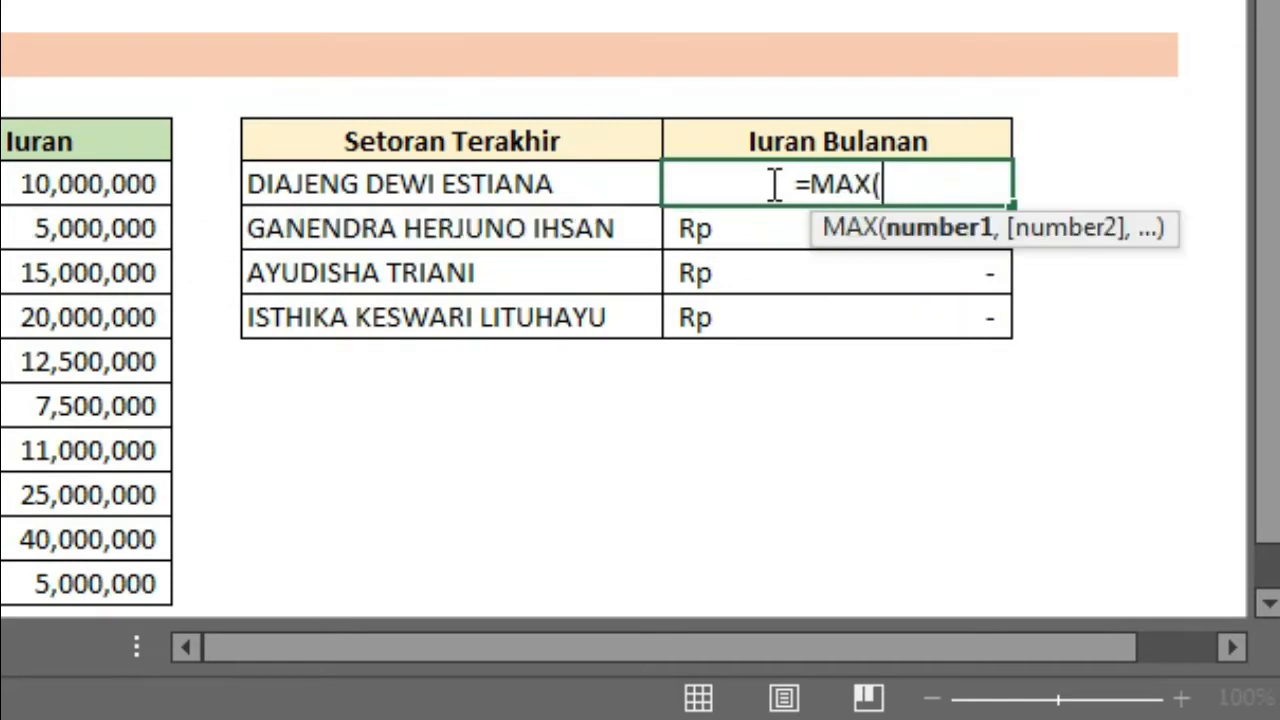
type("IF")
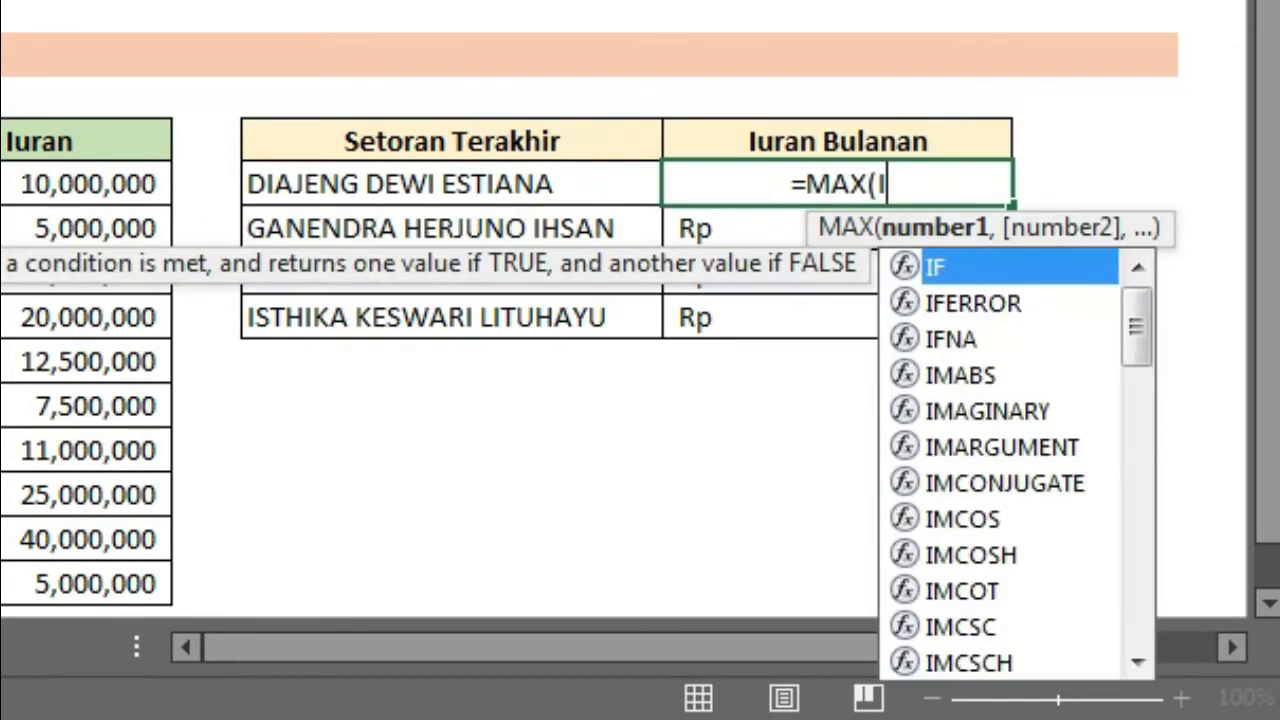
type("(")
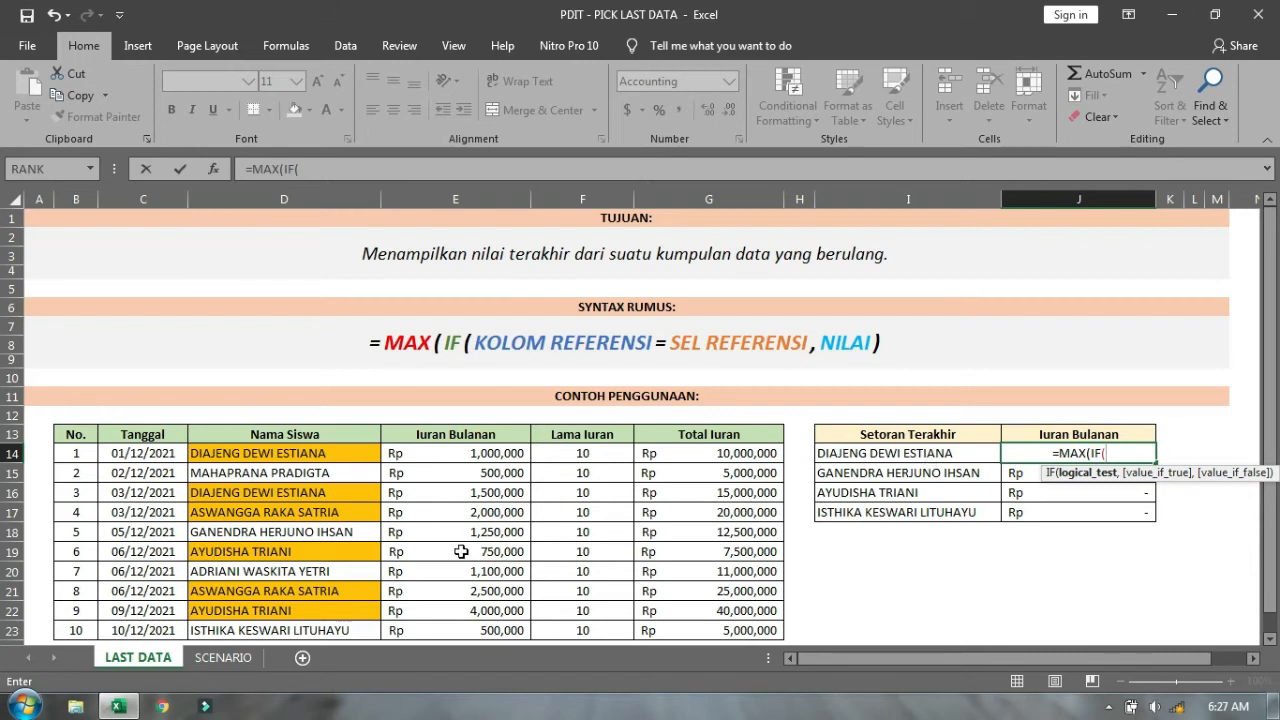
- Enter $D$14:$D$23=I14 as the IF function's logical test, with the name range as an absolute reference
left_click_drag(352, 457, 328, 630)
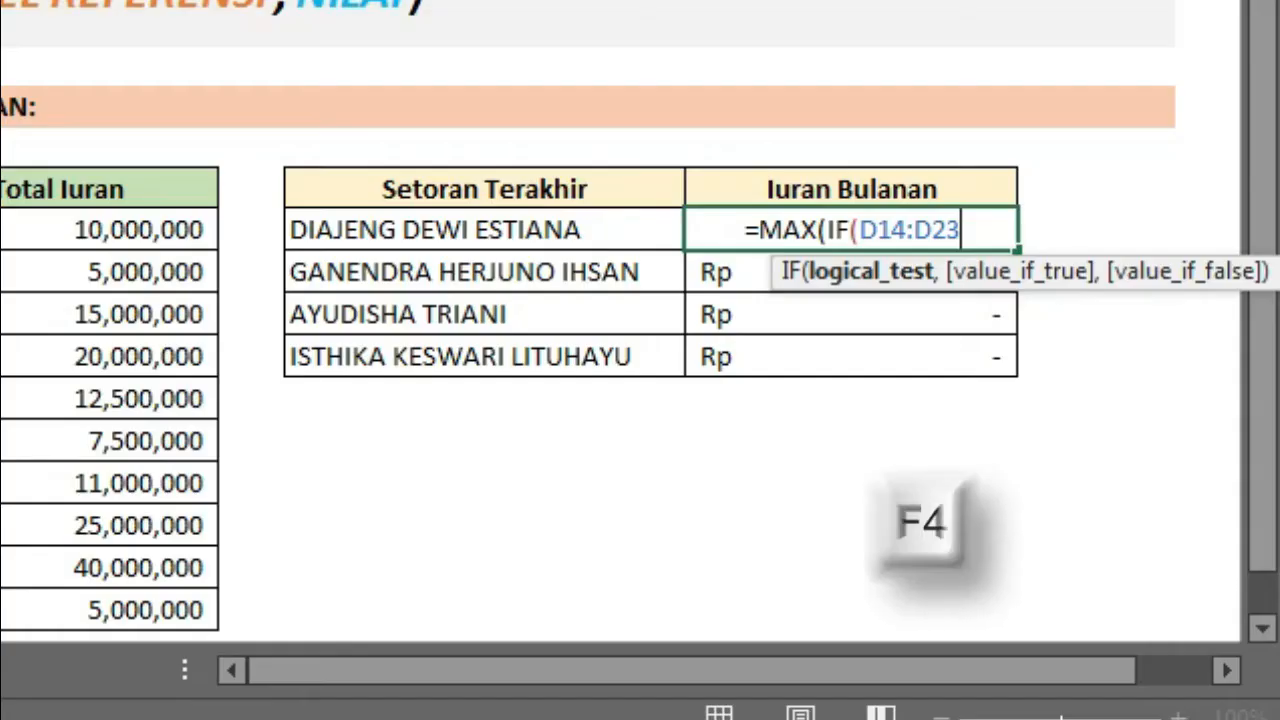
key("F4")
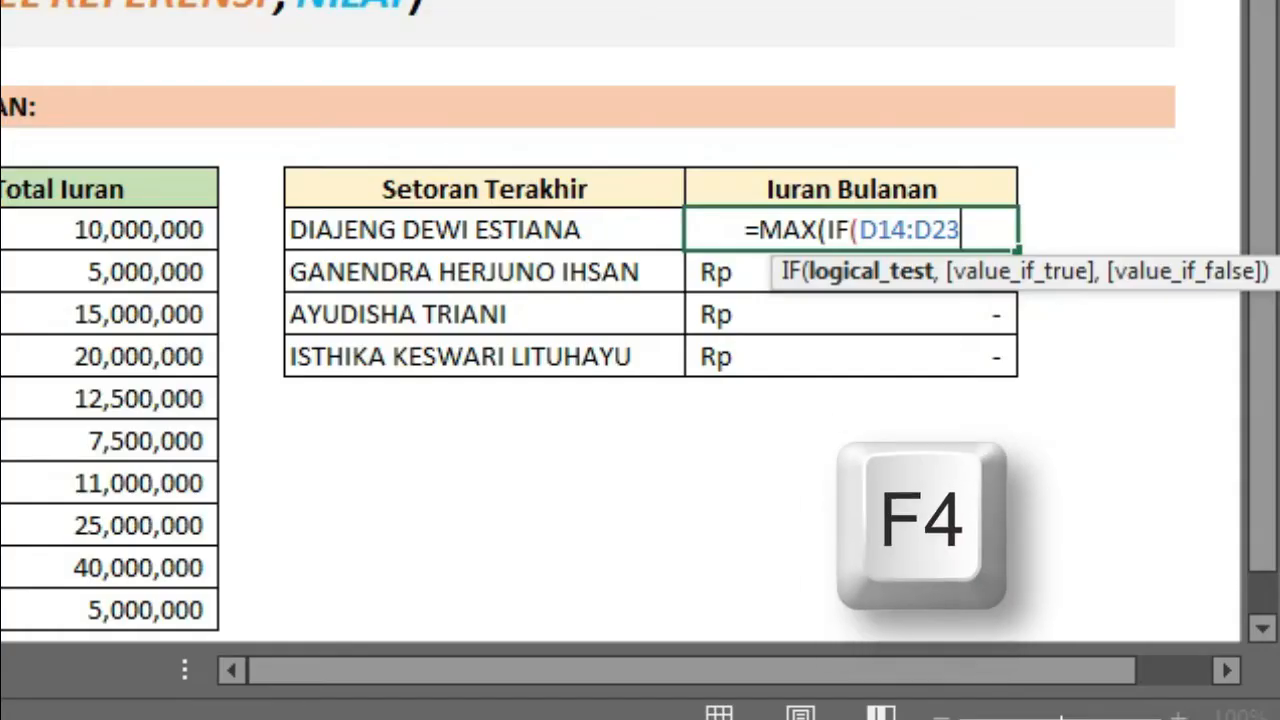
key("F4")
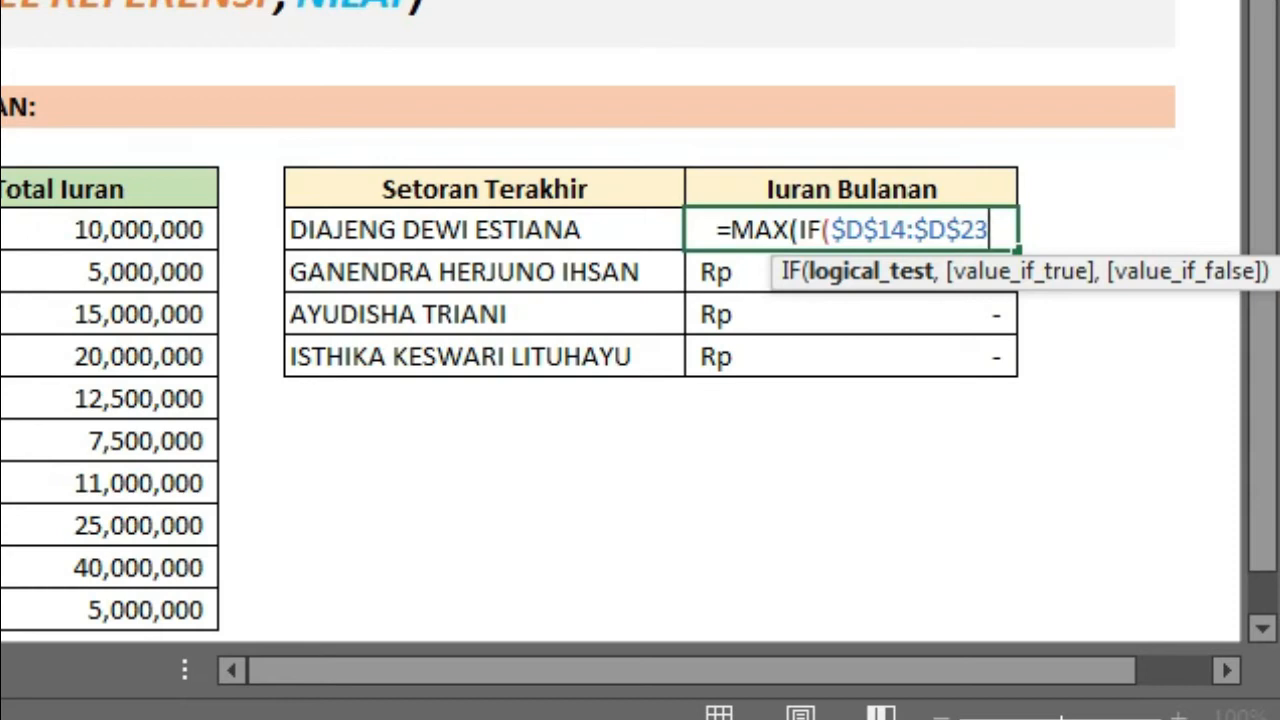
type("=")
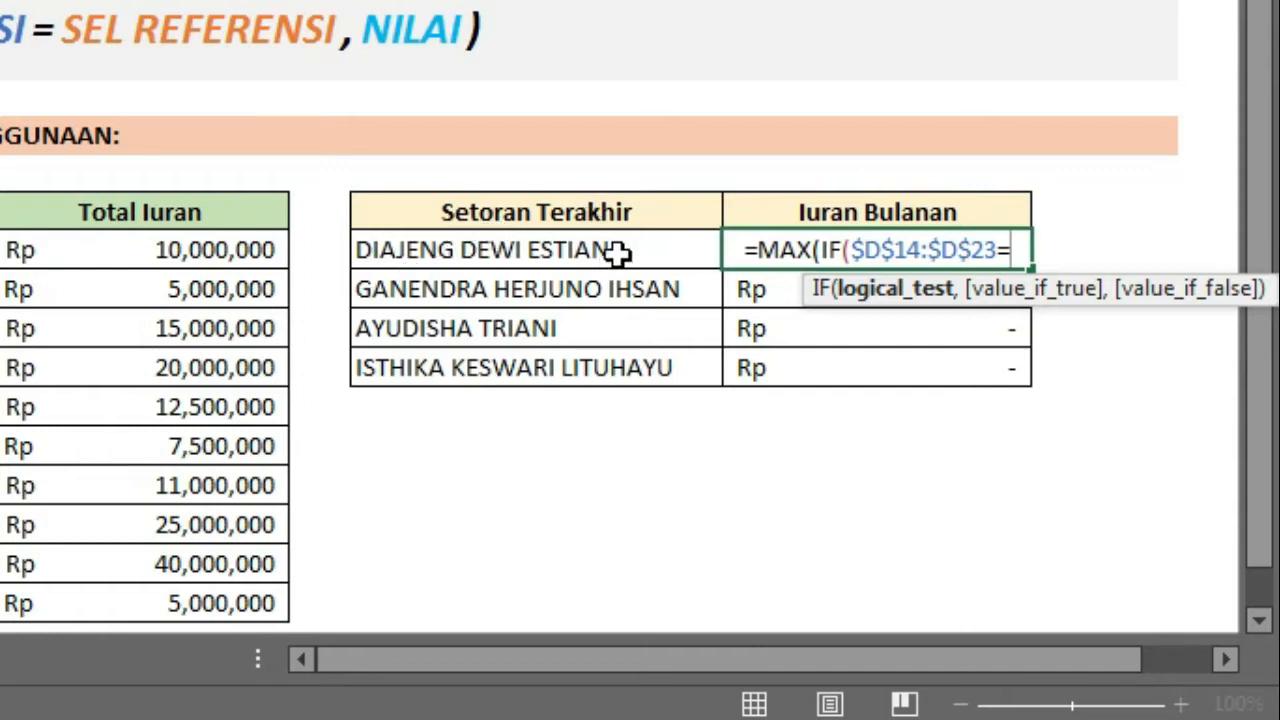
left_click(617, 254)
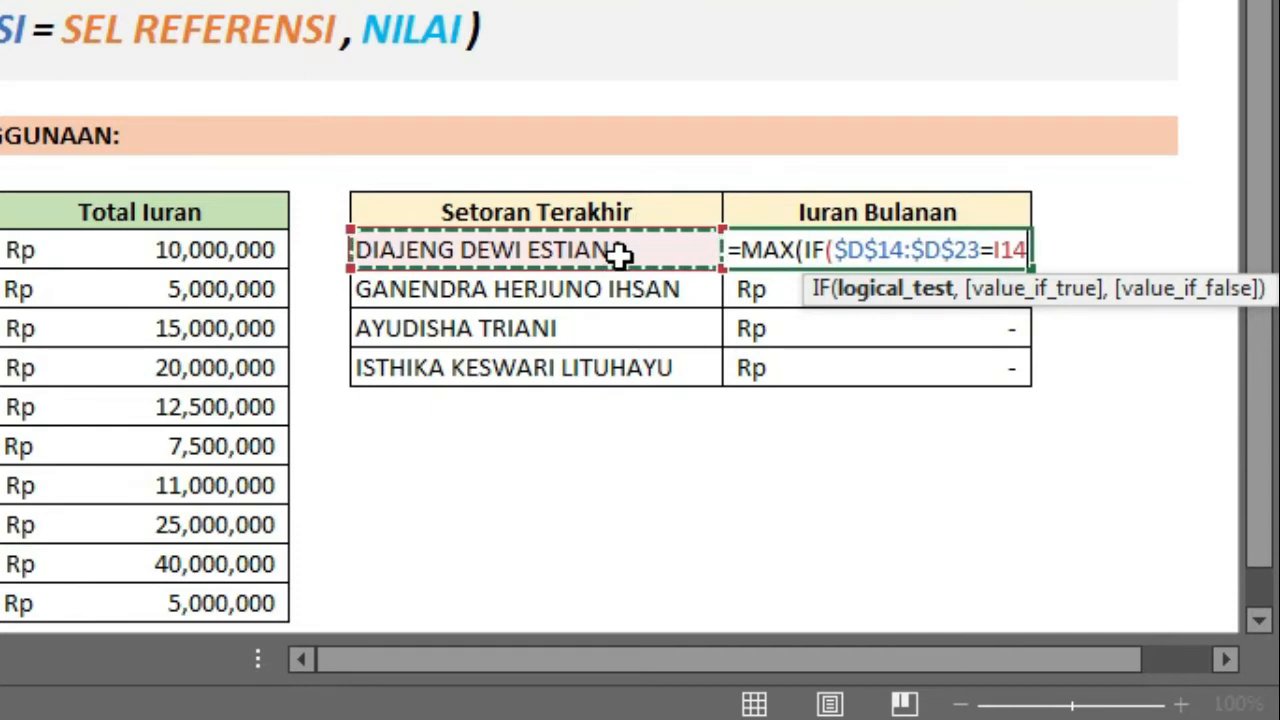
type(",")
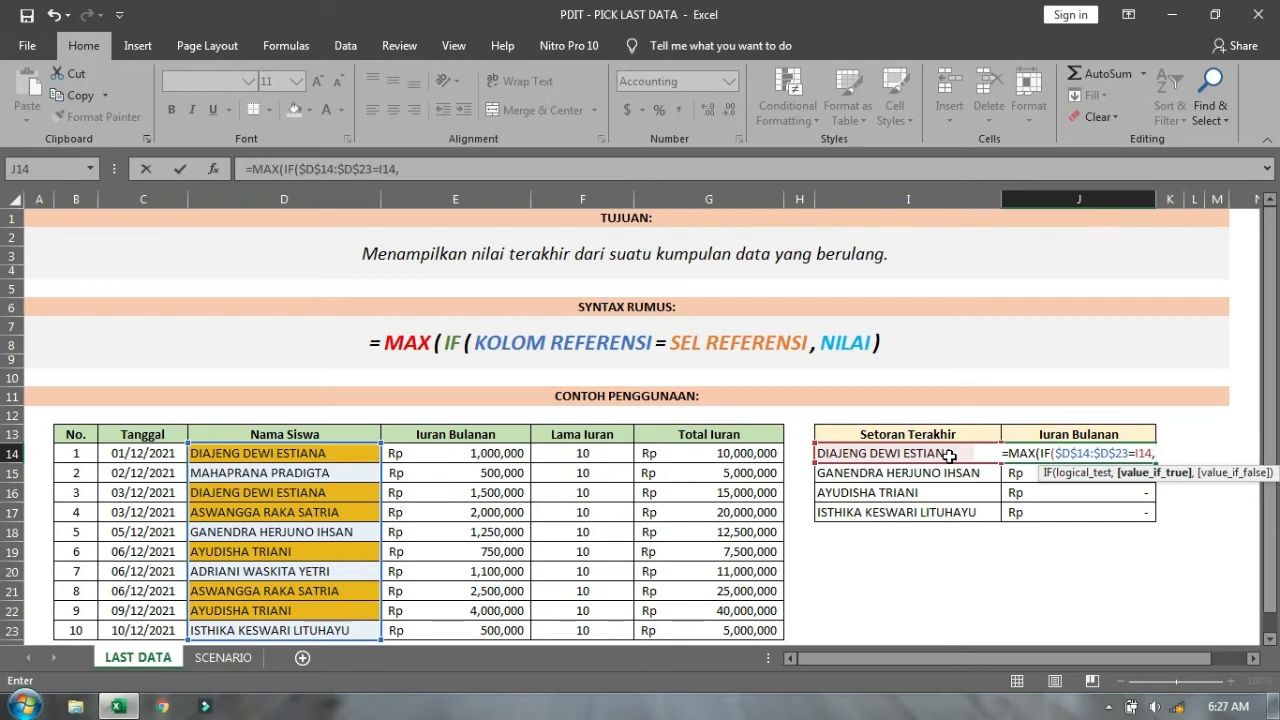
- Add the Iuran Bulanan range $E$14:$E$23 as the IF function's value if true, with absolute references, and close the IF
left_click(456, 455)
left_click_drag(456, 455, 457, 630)
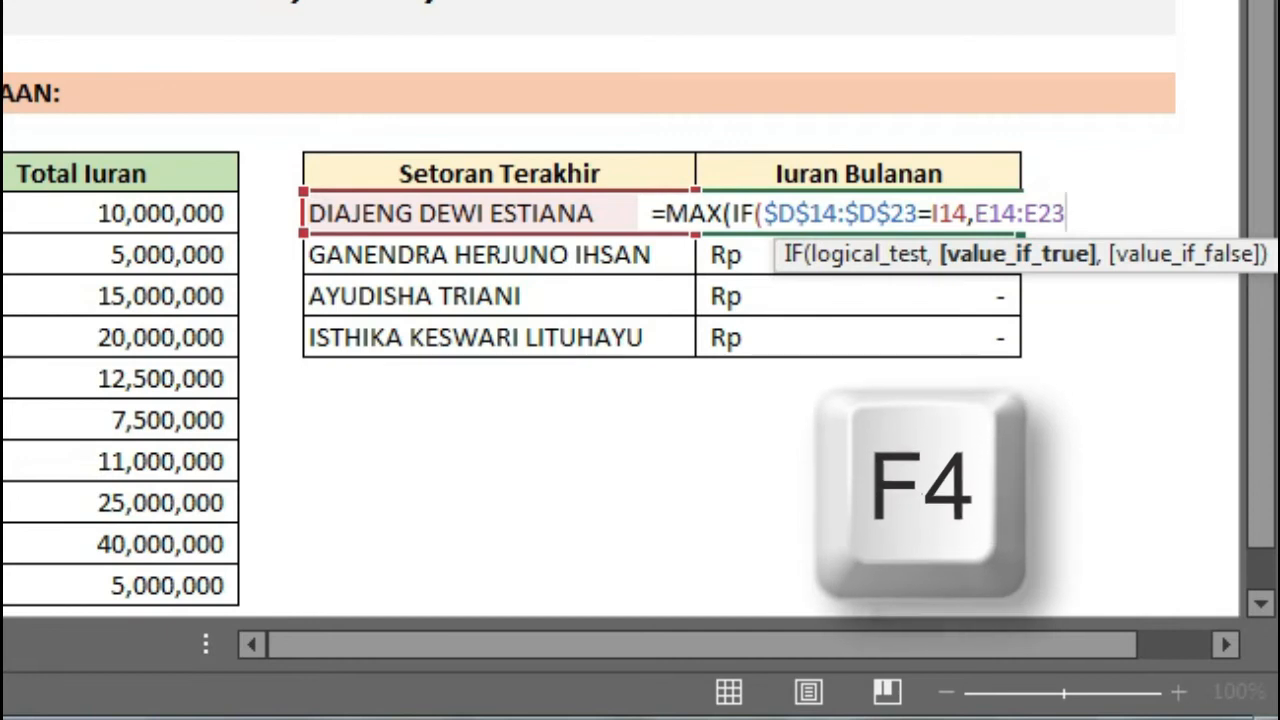
key("F4")
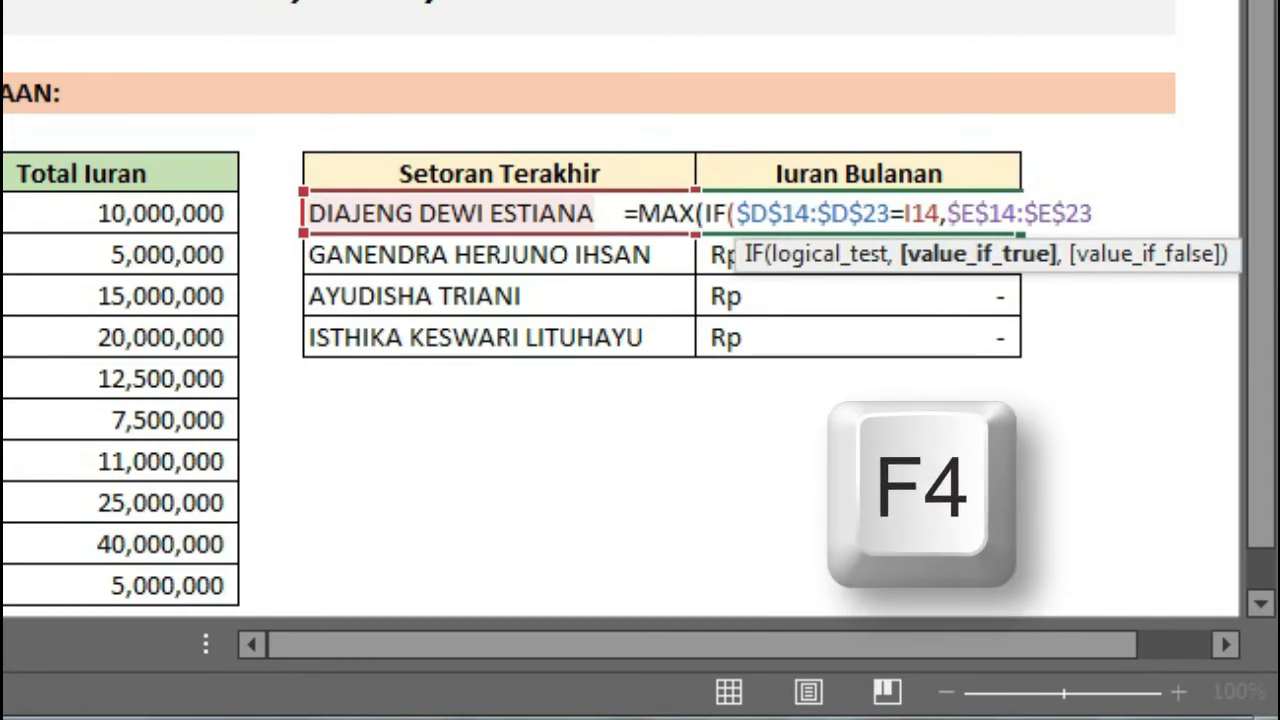
type(")")
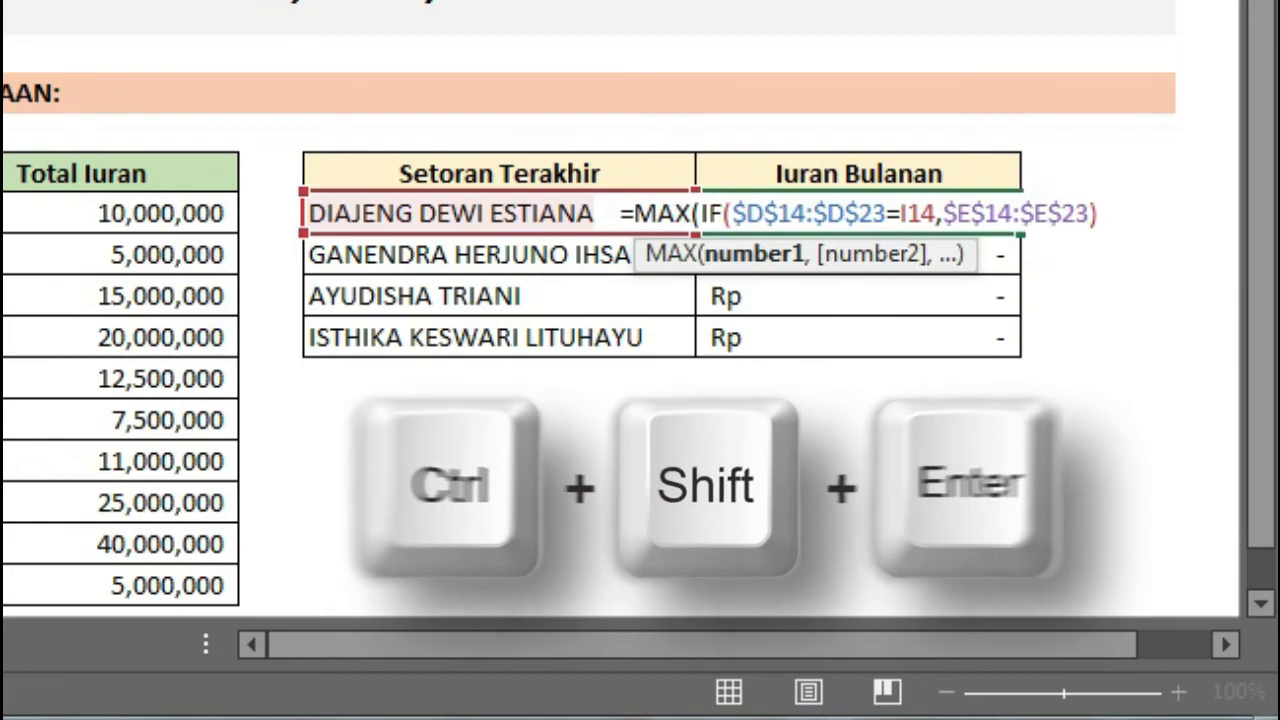
- Commit J14 as an array formula, accept the closing-parenthesis correction, and fill the formula down to J17
key("ctrl+shift+Return")
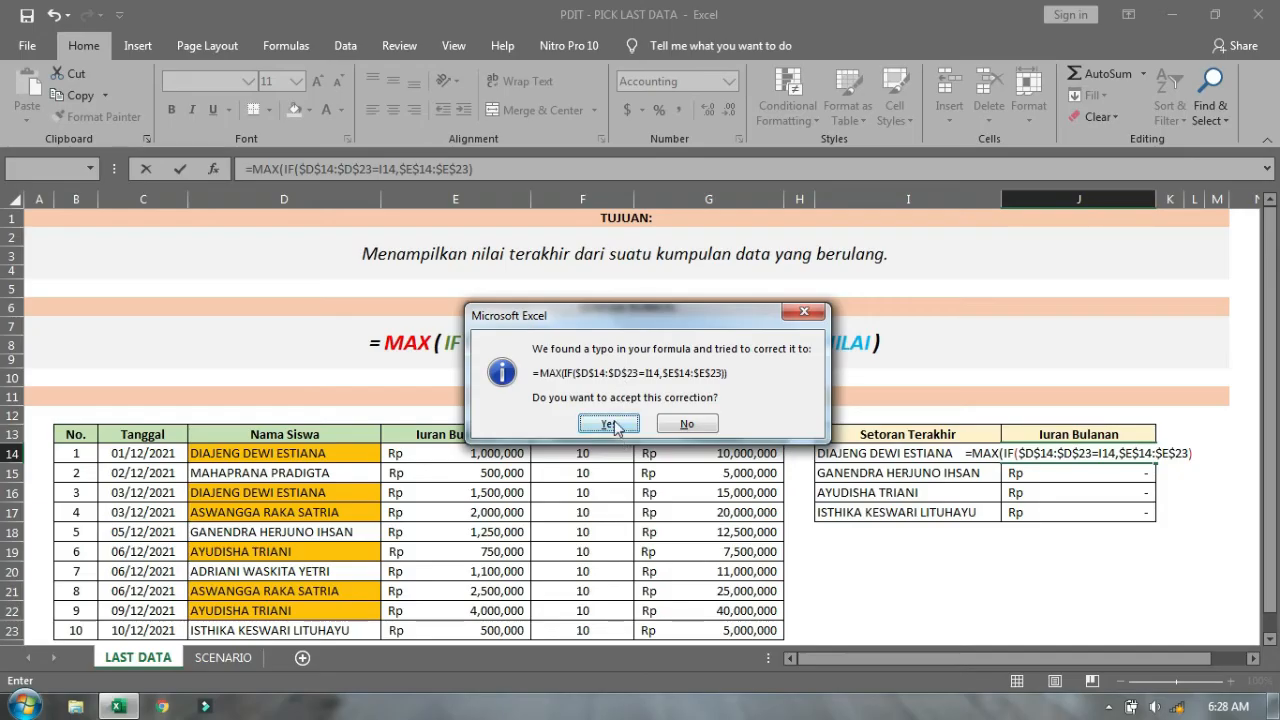
left_click(575, 432)
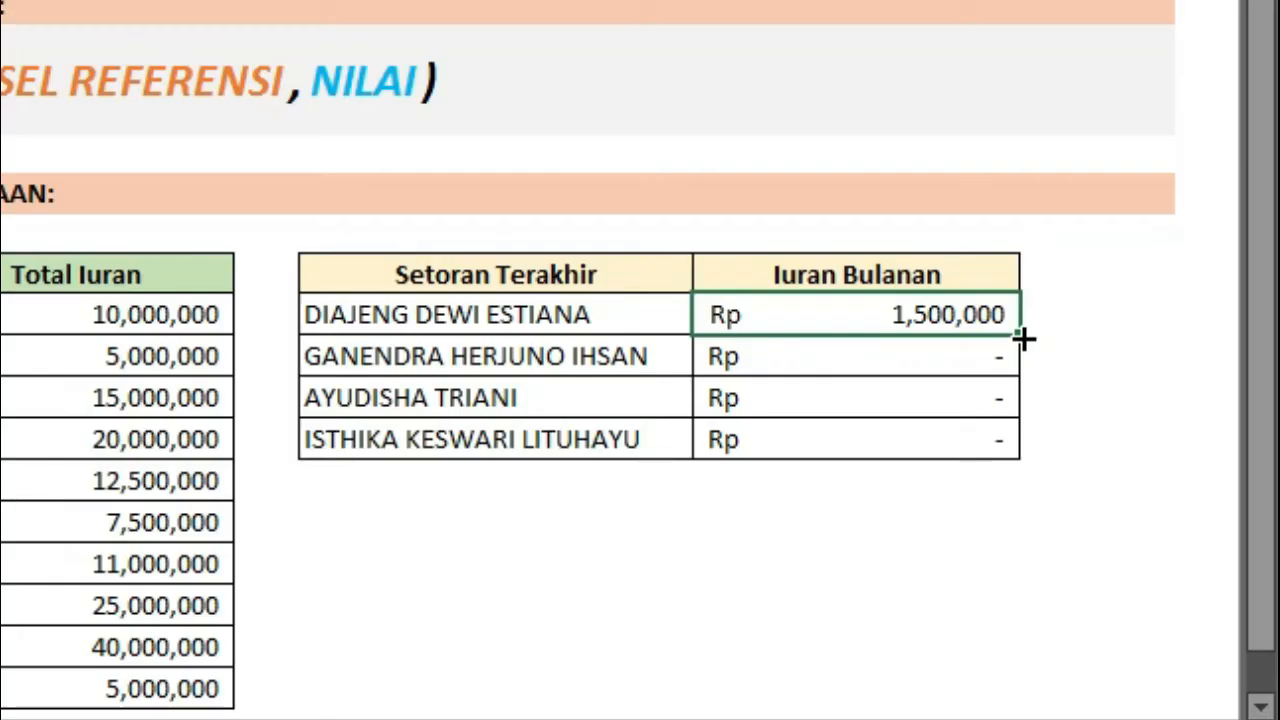
double_click(1022, 338)
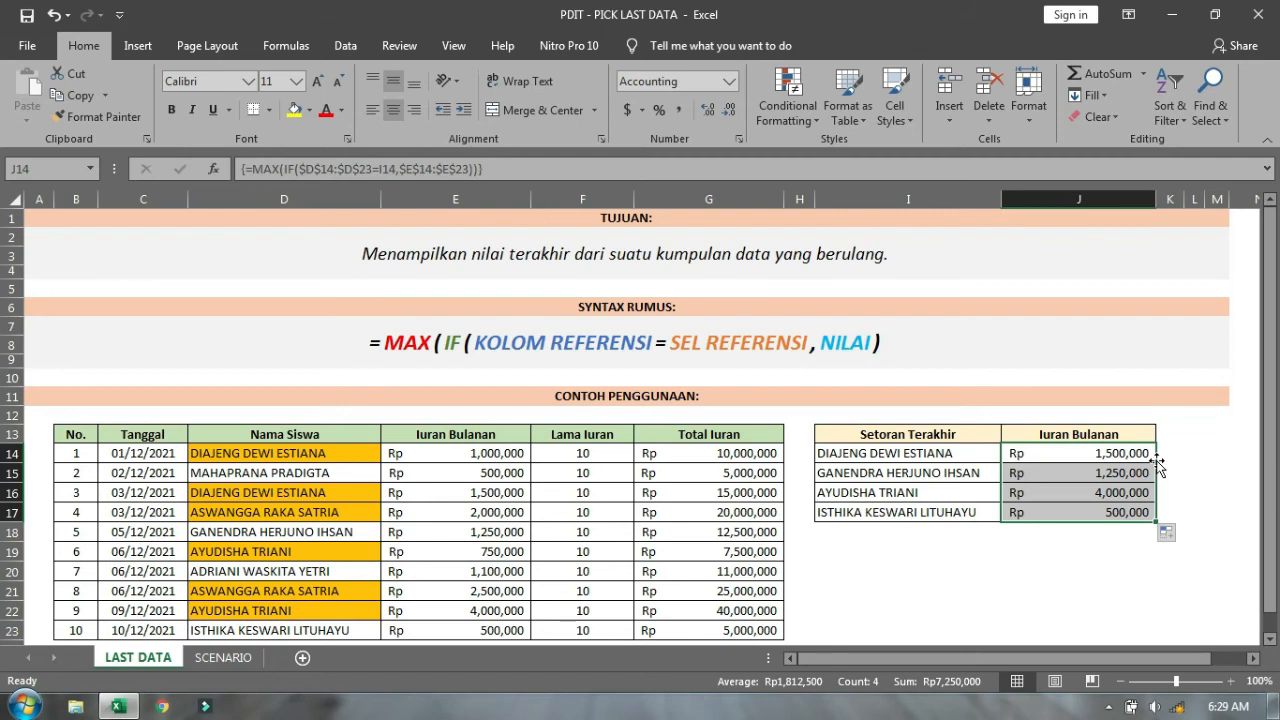
- Compare the results in J14 and J15 with the matching students' Iuran Bulanan entries in rows 14, 16 and 18
left_click(975, 455)
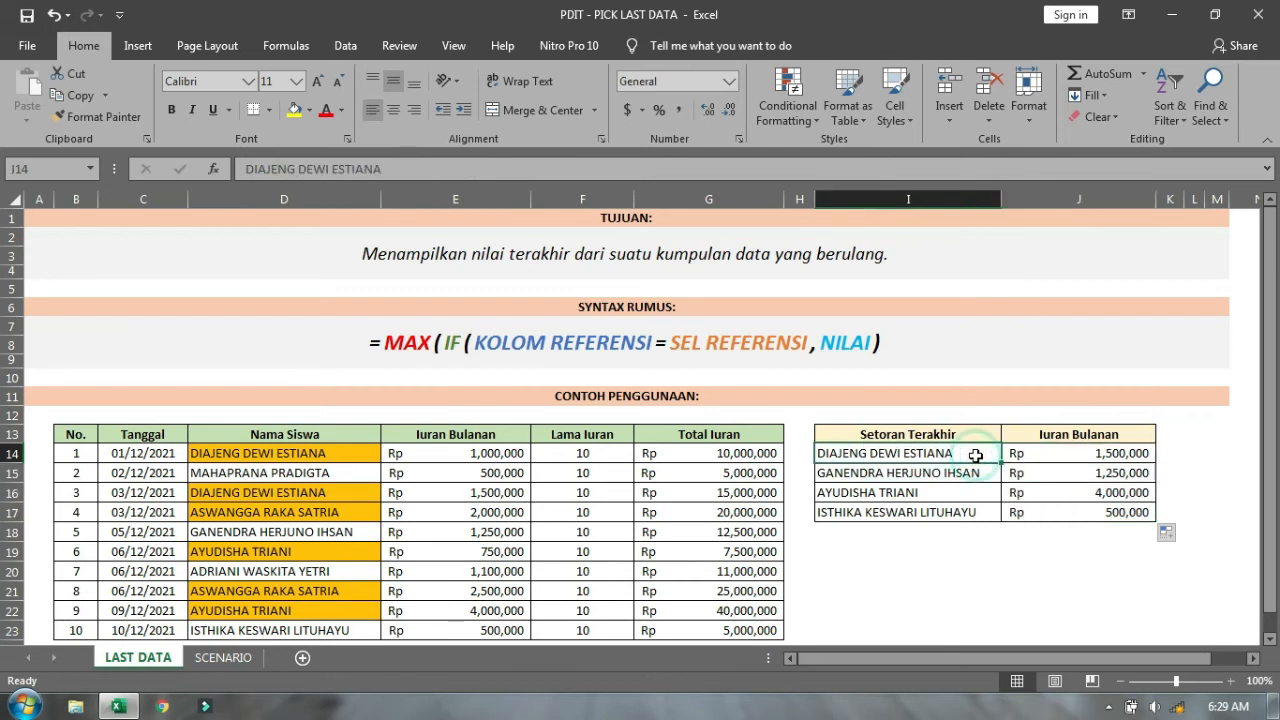
left_click(1047, 451)
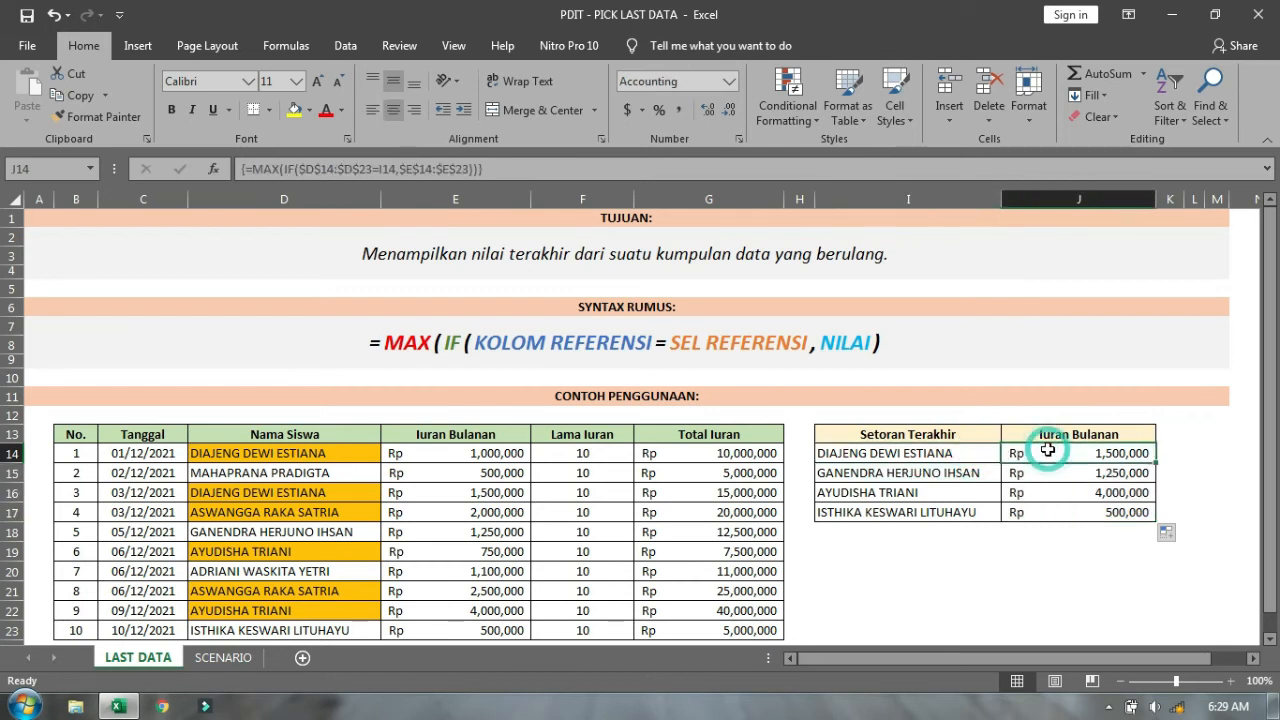
left_click(338, 455)
left_click(425, 451)
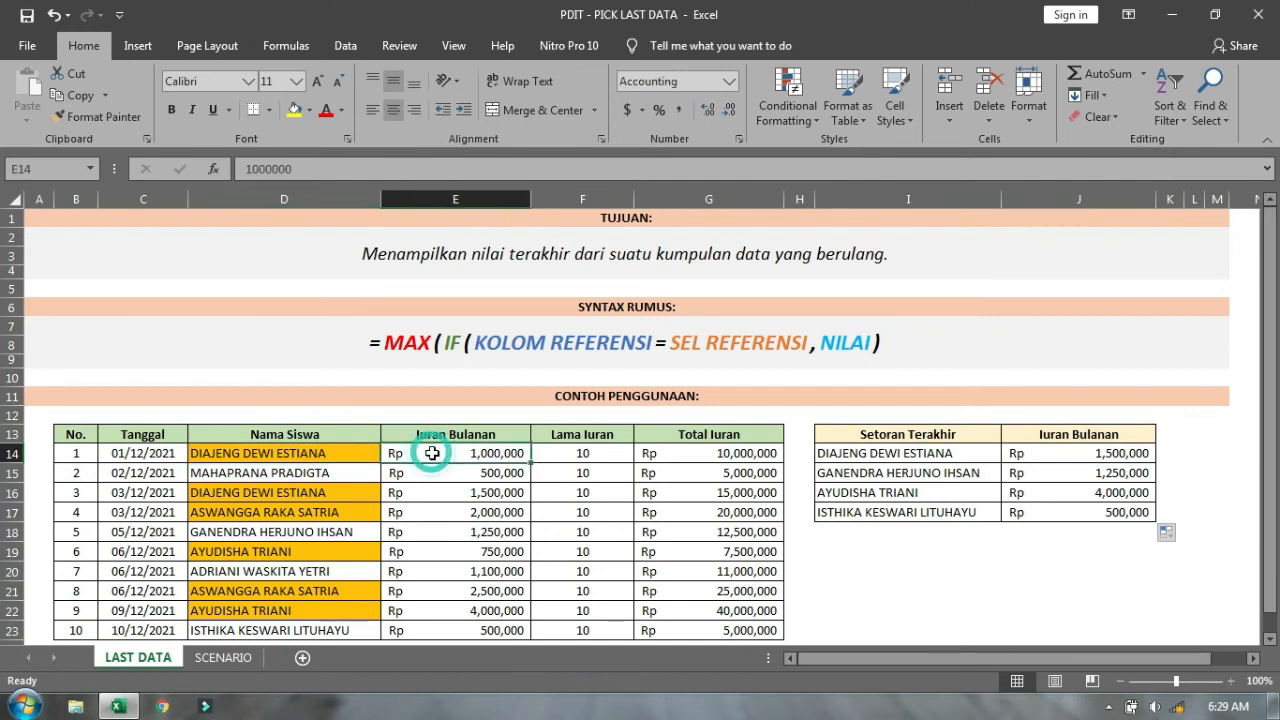
left_click(348, 491)
left_click(430, 491)
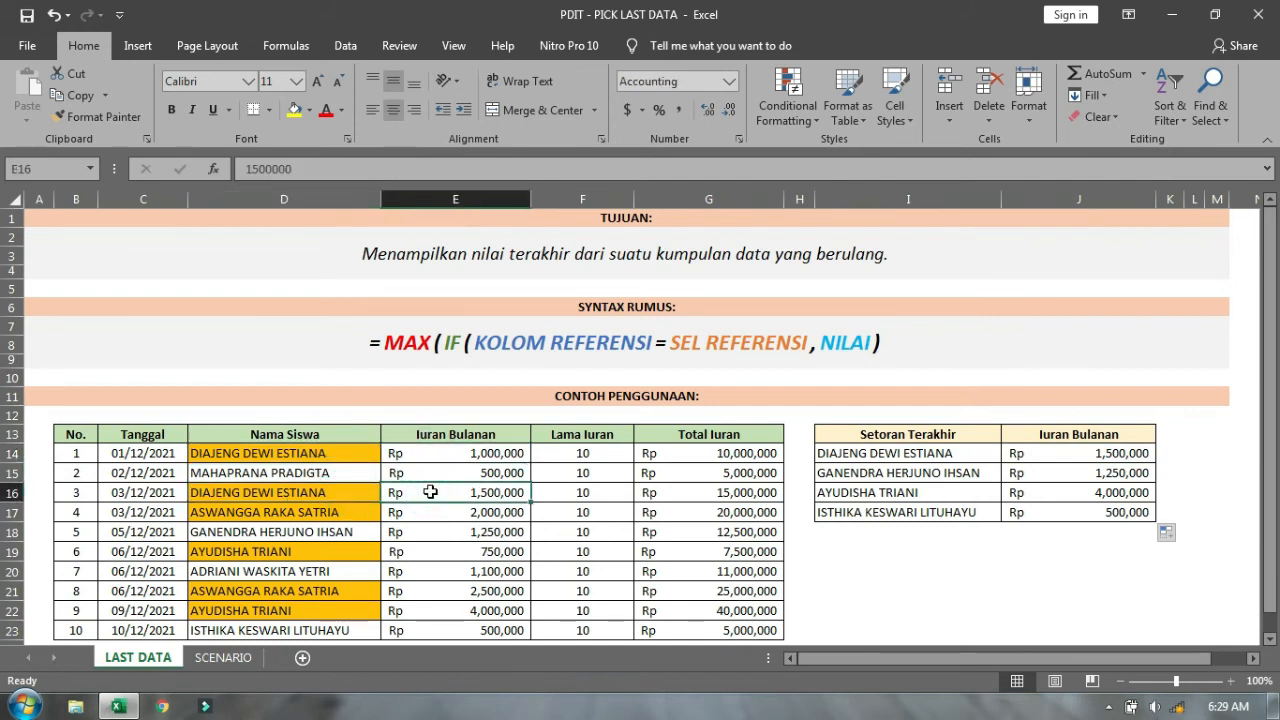
left_click(858, 474)
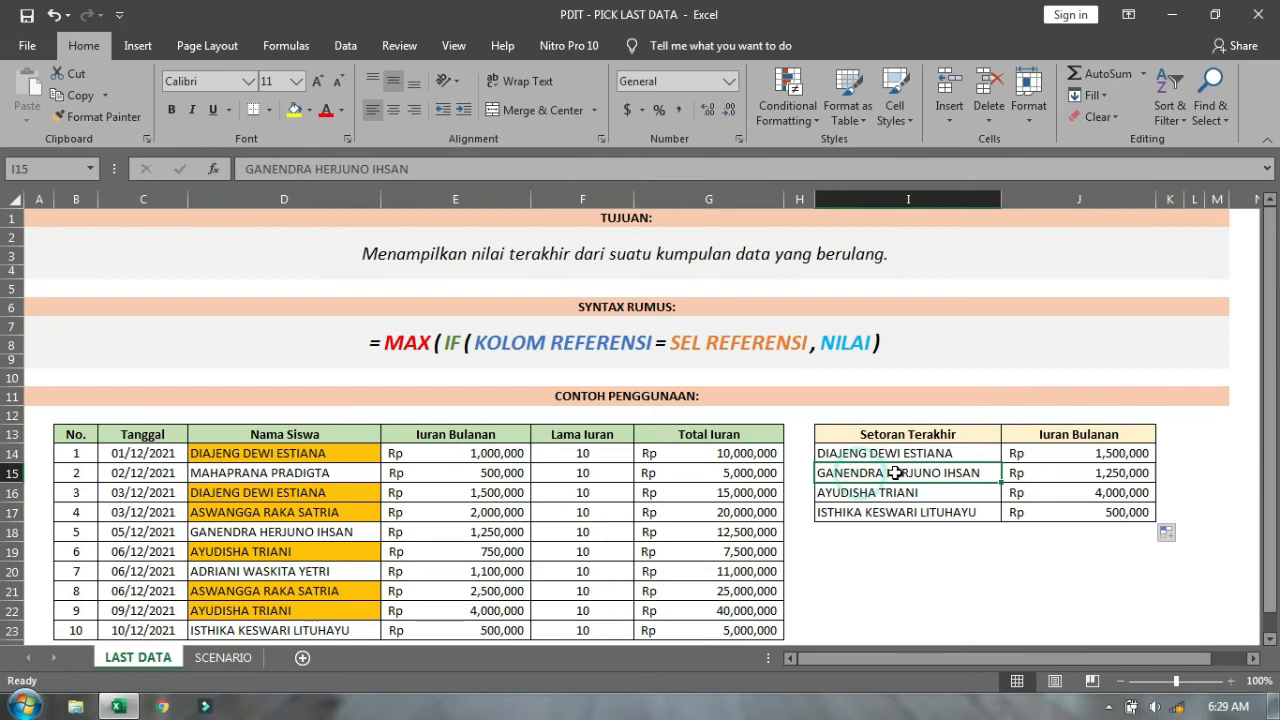
left_click(1041, 472)
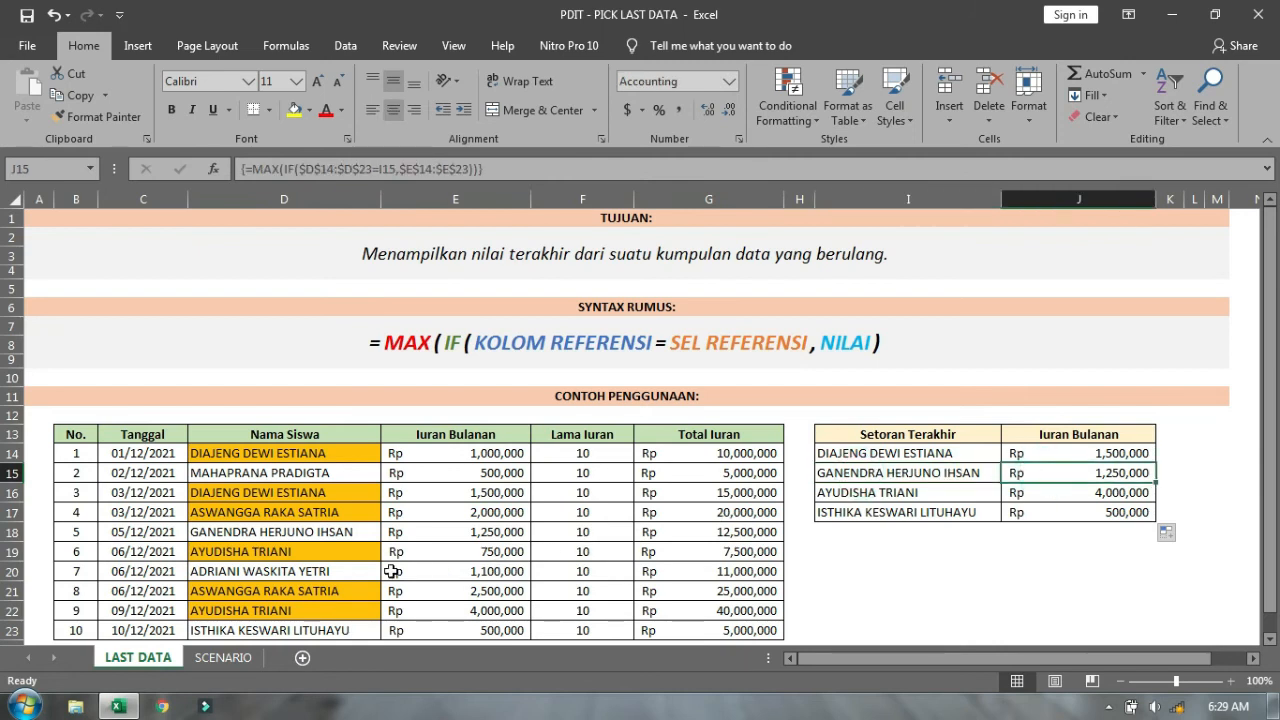
left_click(338, 534)
left_click(415, 536)
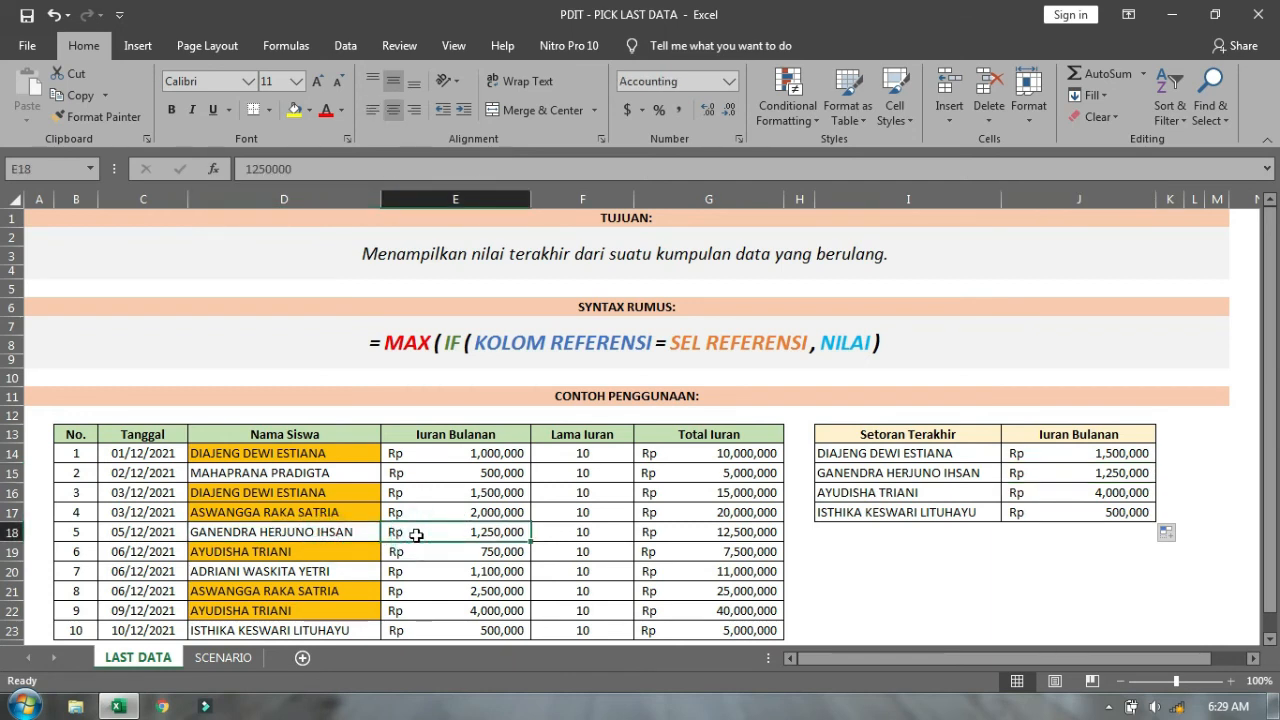
- Check the last deposits of the students in I16 and I17 against source rows 19, 22 and 23, and revisit the formula syntax
left_click(858, 492)
left_click(1074, 492)
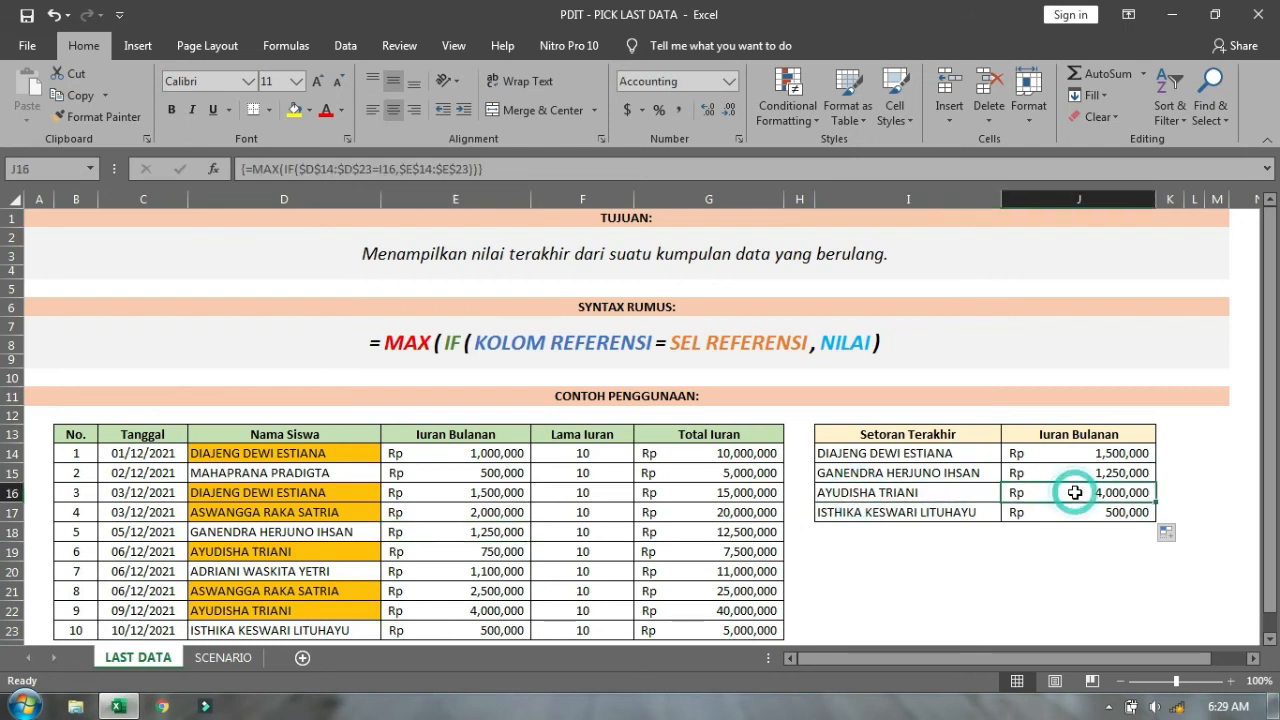
left_click(332, 546)
left_click(420, 551)
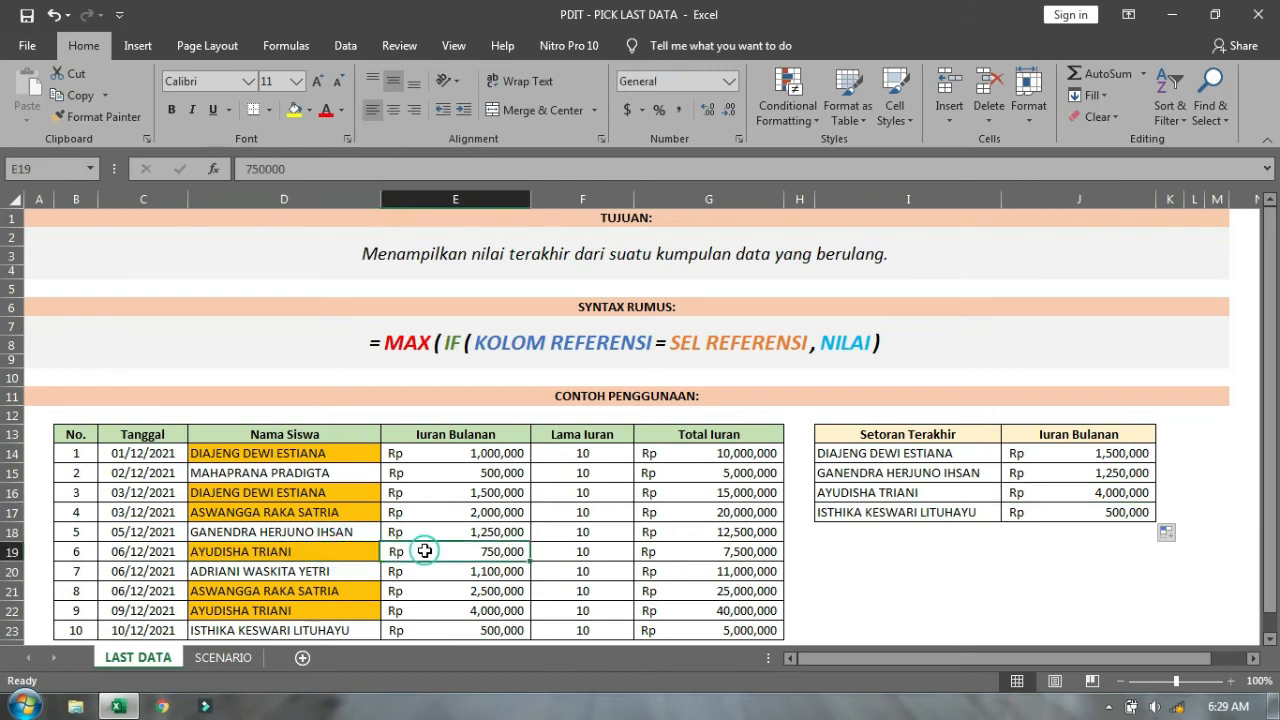
left_click(320, 617)
left_click(430, 610)
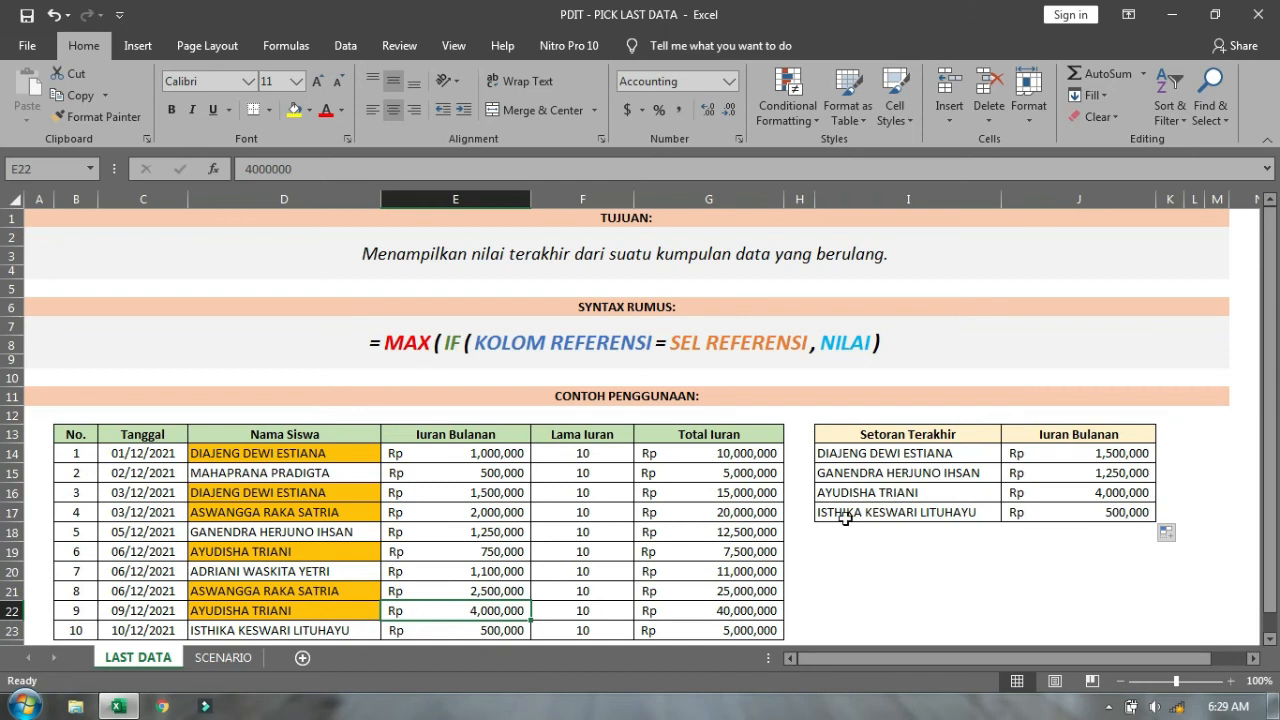
left_click(1062, 489)
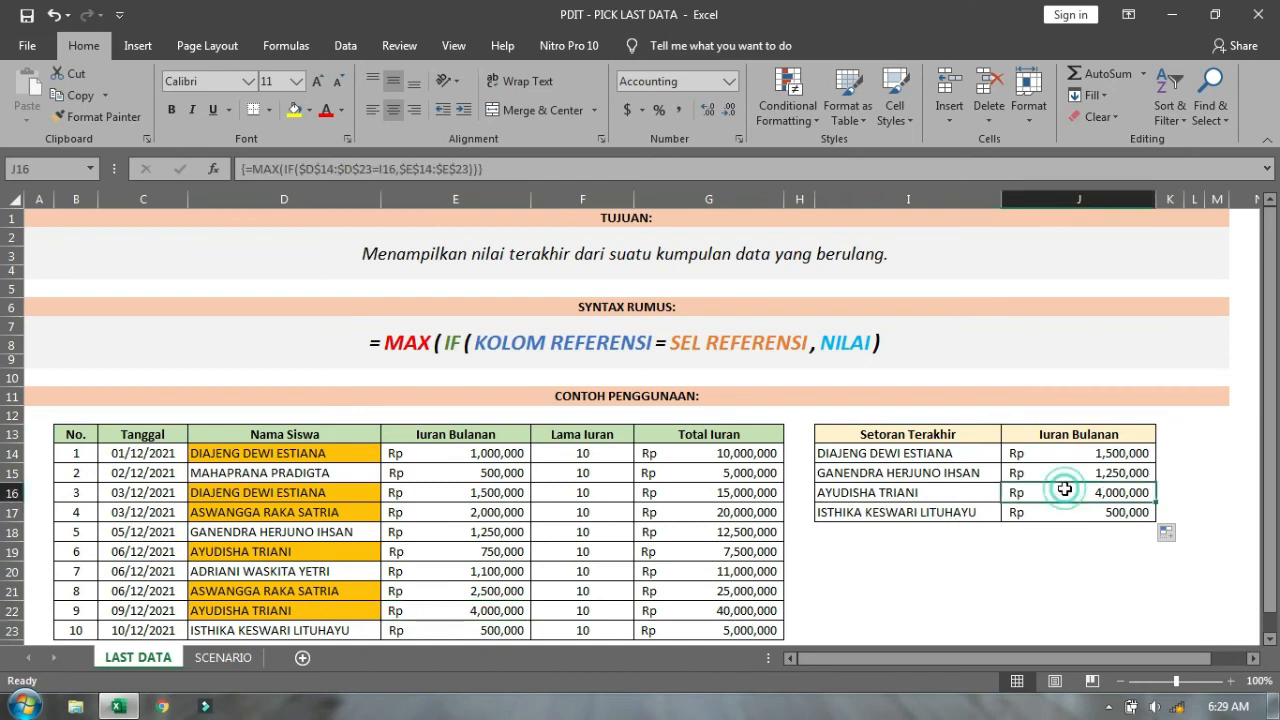
left_click(960, 512)
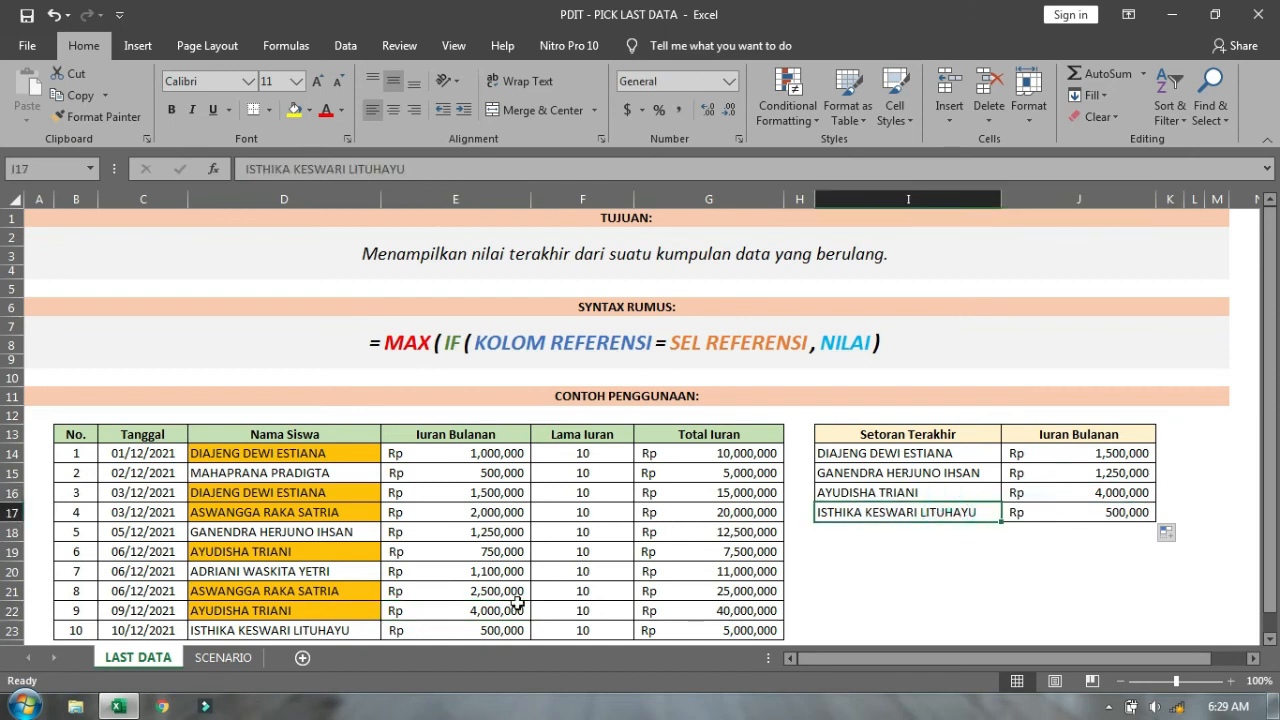
left_click(335, 630)
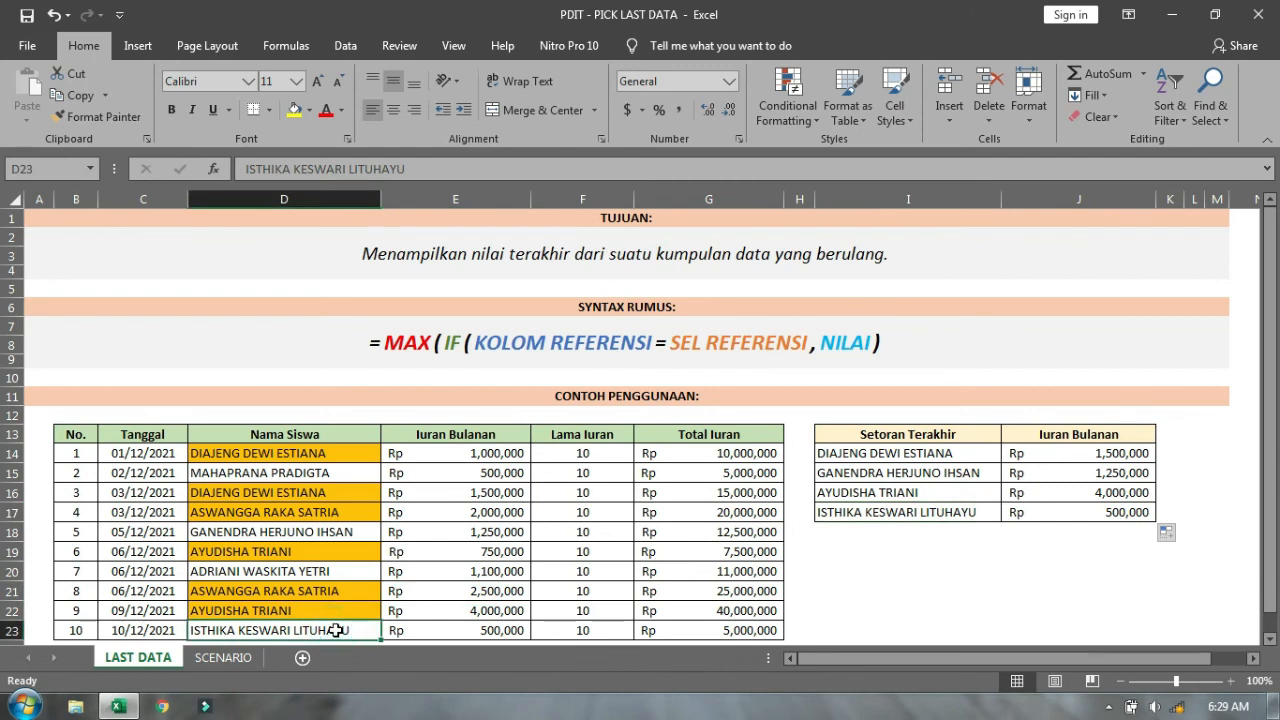
left_click(440, 630)
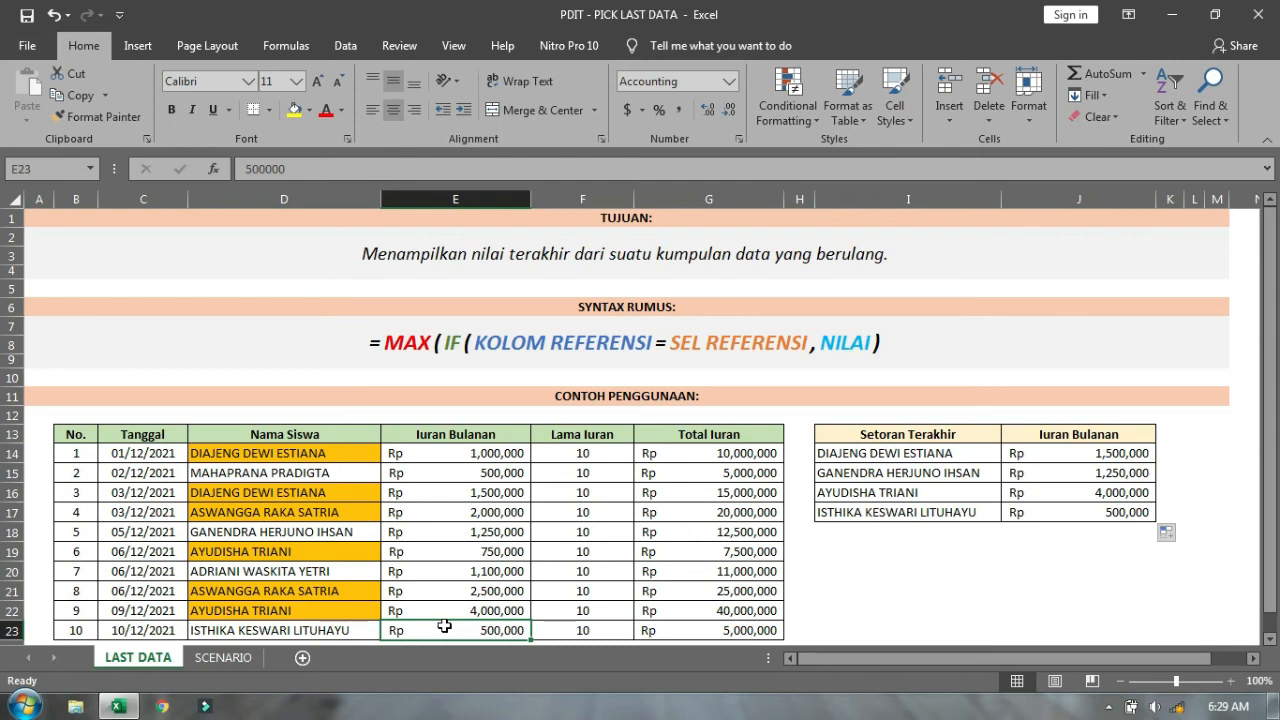
left_click(920, 341)
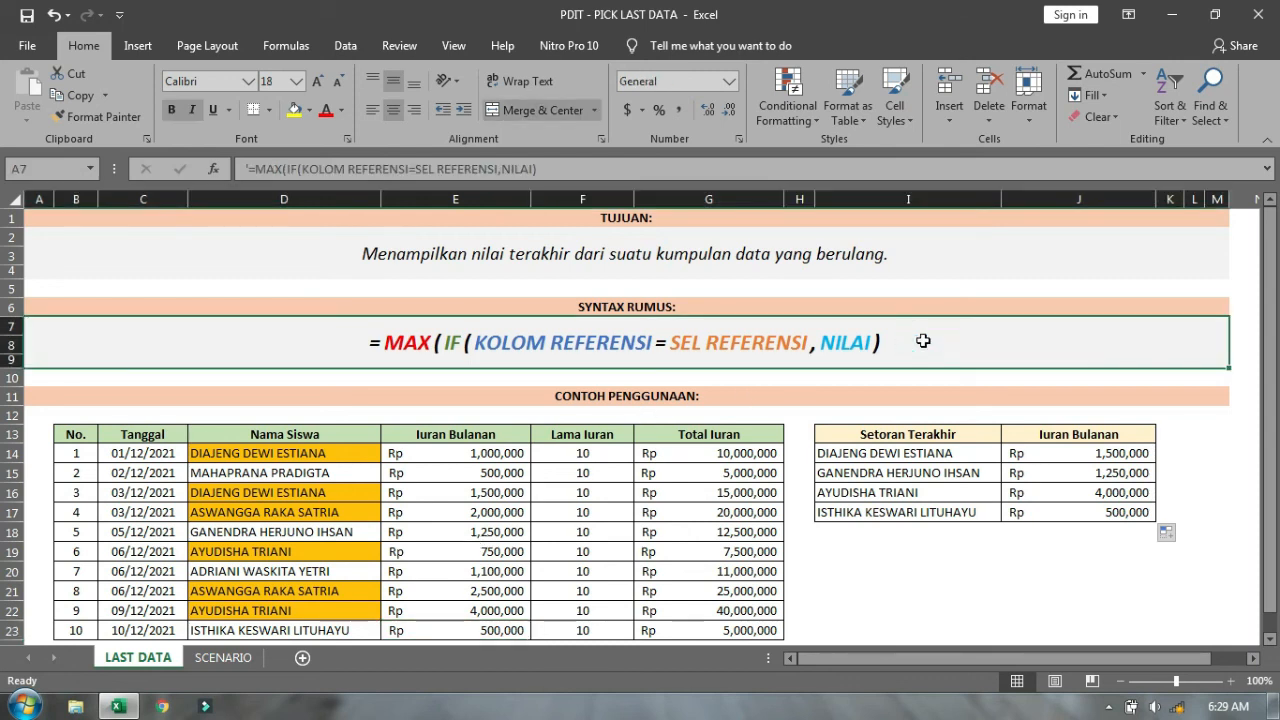